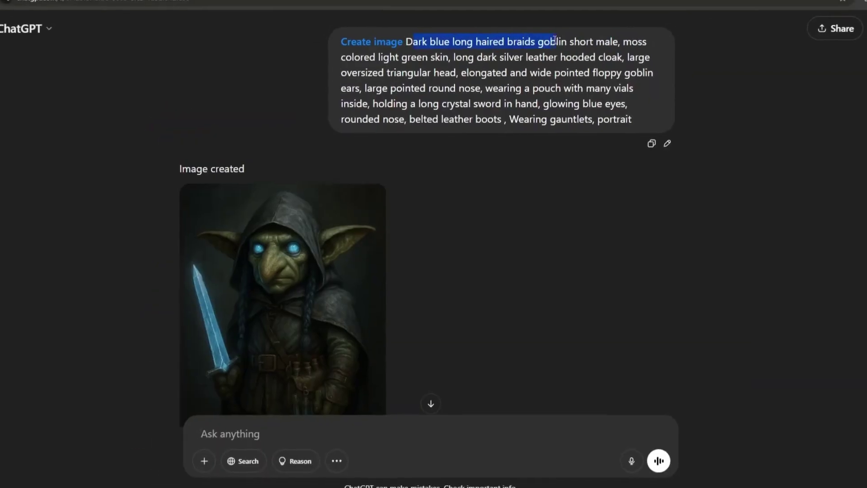
- Enable image creation for a new ChatGPT prompt and paste the description of a tiny robotic spy spider scanning an open book
click(233, 138)
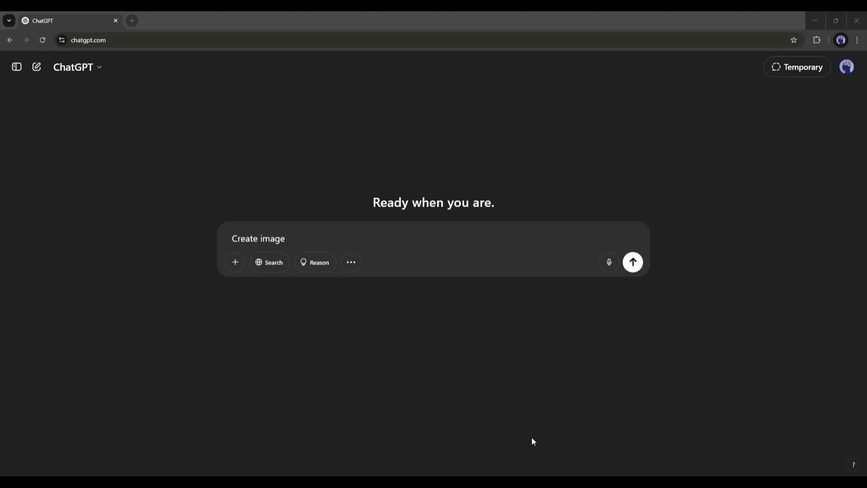
click(493, 391)
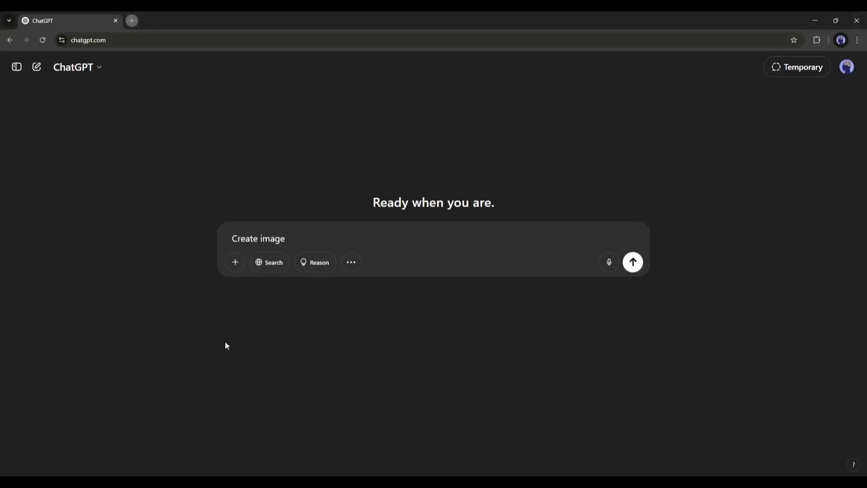
click(347, 264)
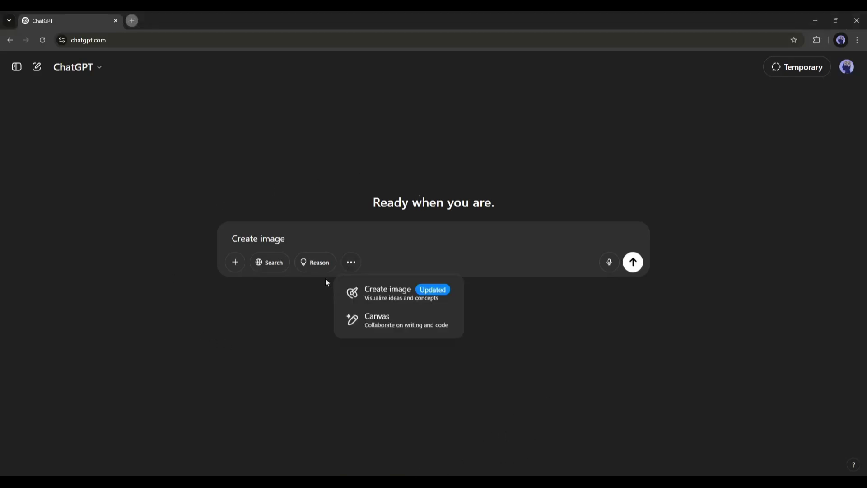
click(375, 293)
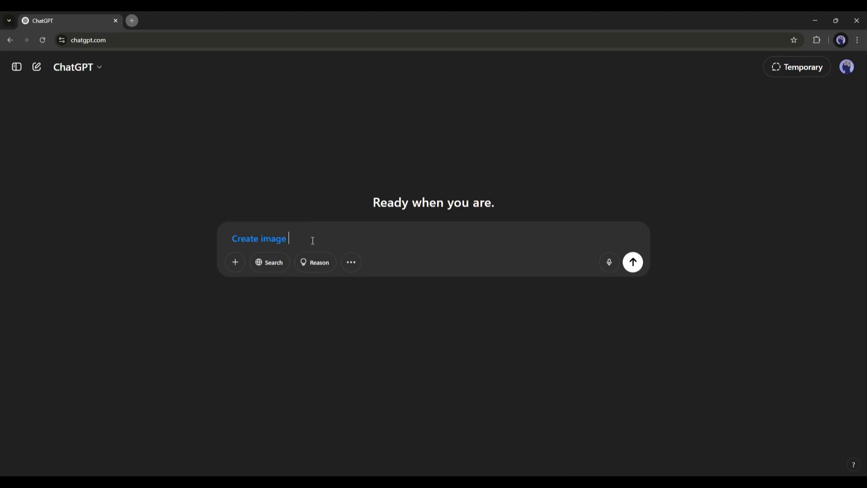
key(ctrl+v)
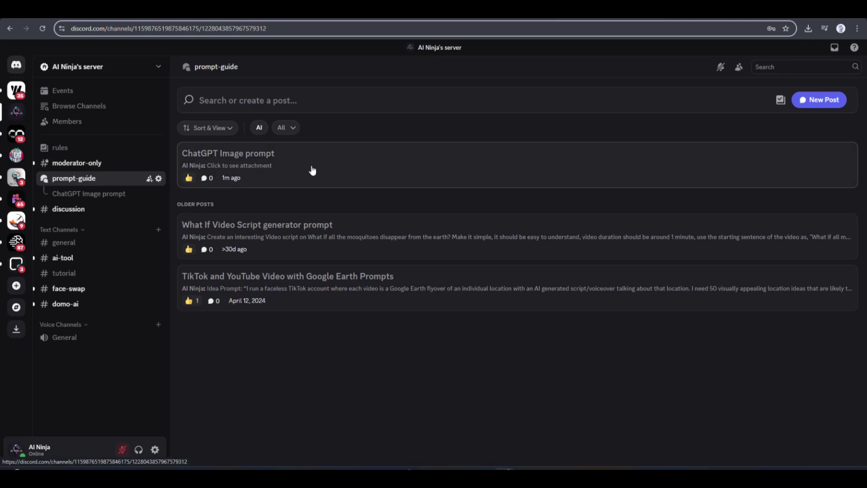
- Switch to Discord and read the expanded text attachment of the "ChatGPT Image prompt" post in the prompt-guide channel
click(310, 170)
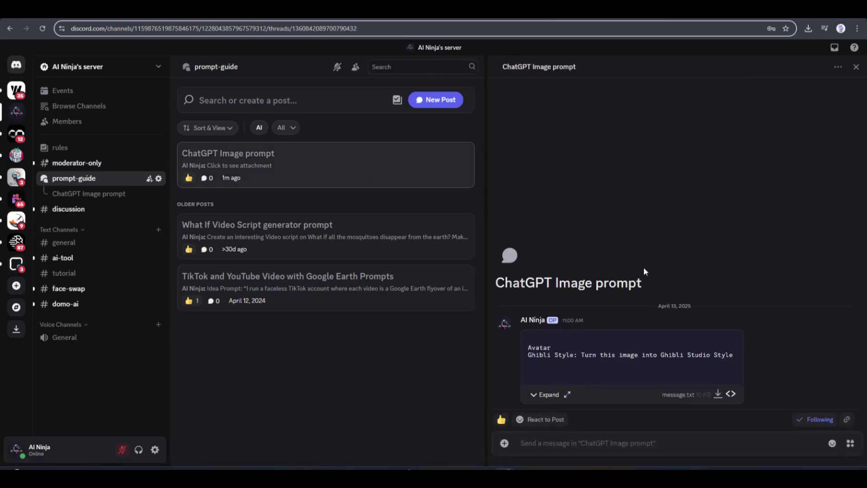
click(567, 394)
scroll(506, 358, down, 3)
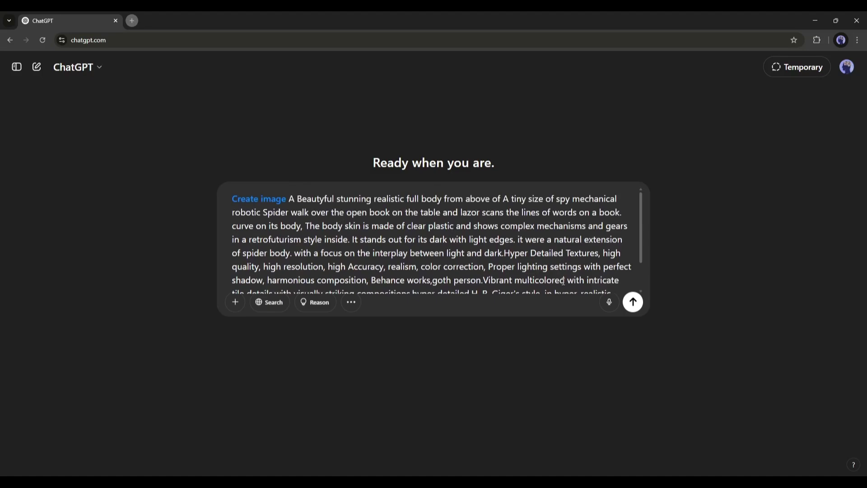
- Back in ChatGPT, submit the robotic spider prompt and view the generated image at full size
click(632, 302)
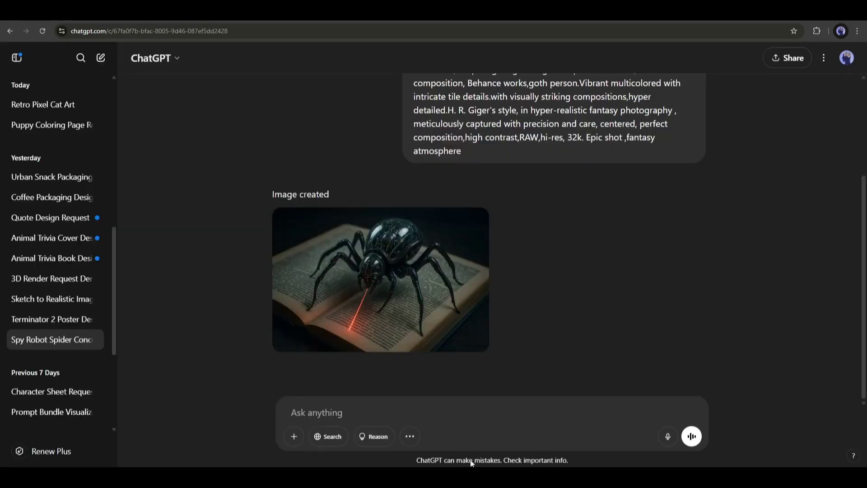
click(381, 266)
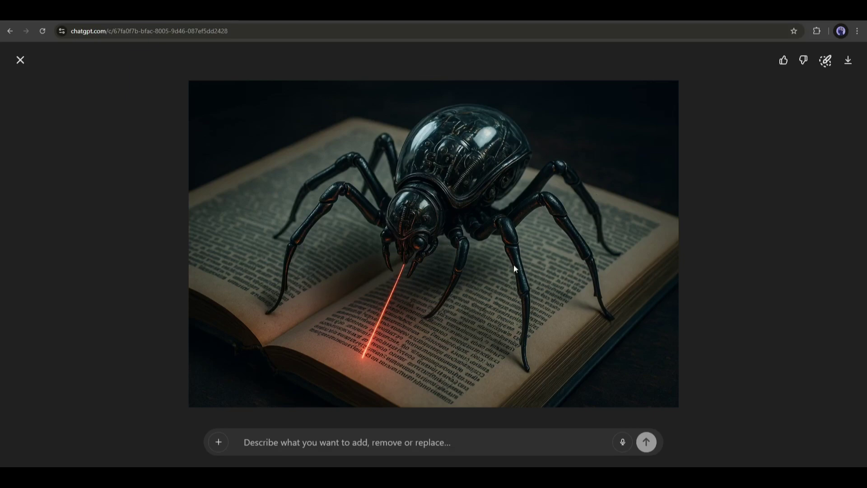
click(20, 60)
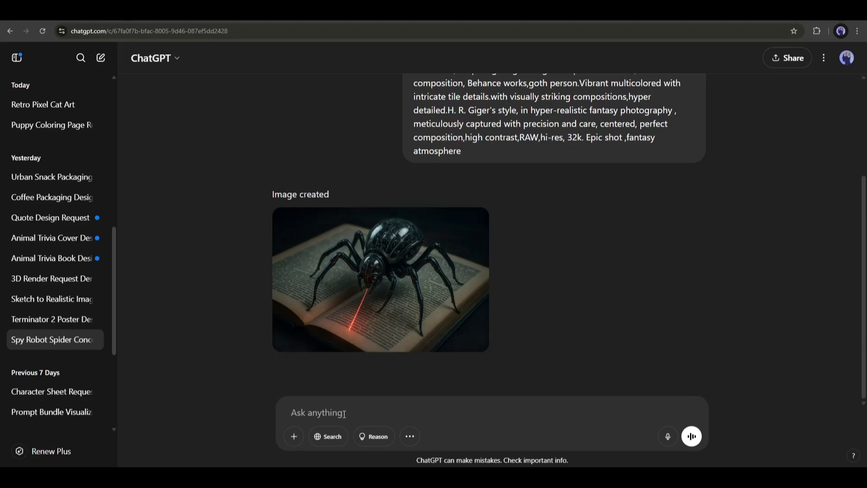
- Send the follow-up request "Replace the book into a Tab" for the spider image
text(Replace the book i)
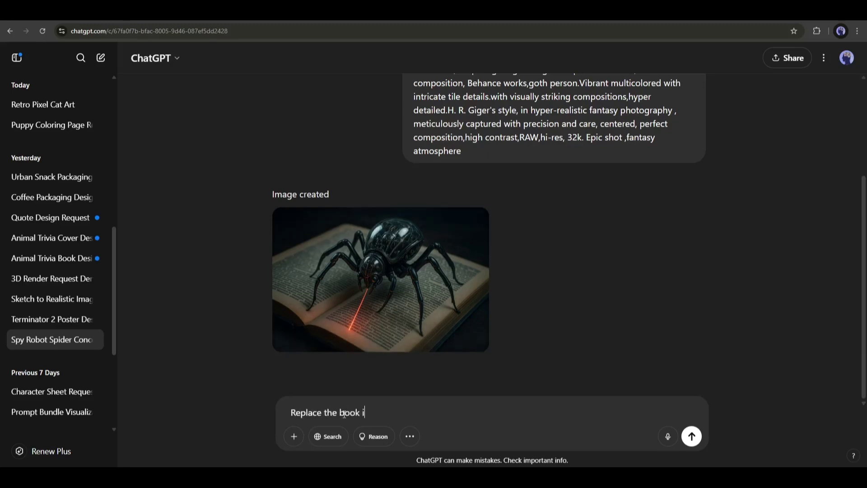
text(nto a Tab)
key(Return)
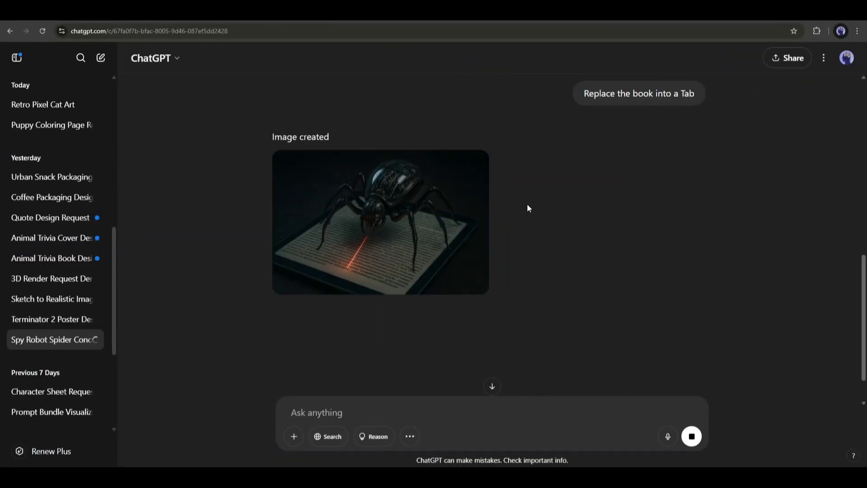
- View the tablet version of the spider image at full size and inspect its selection editing mode without changing anything
click(408, 216)
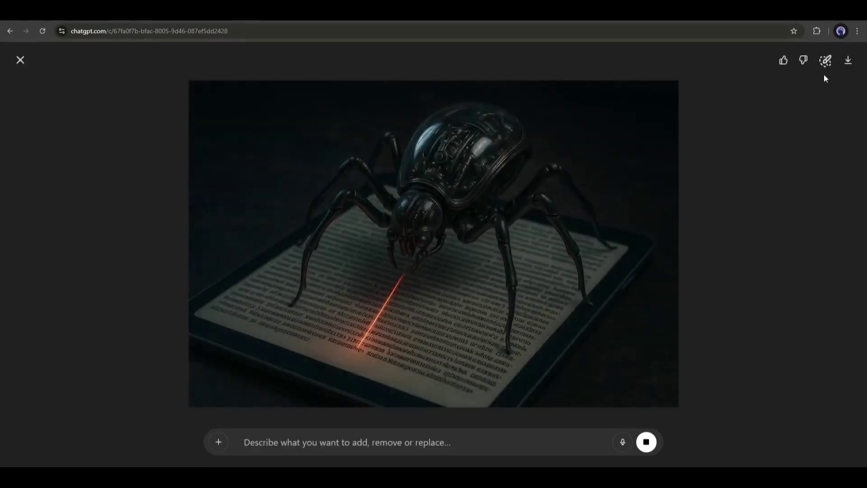
click(824, 61)
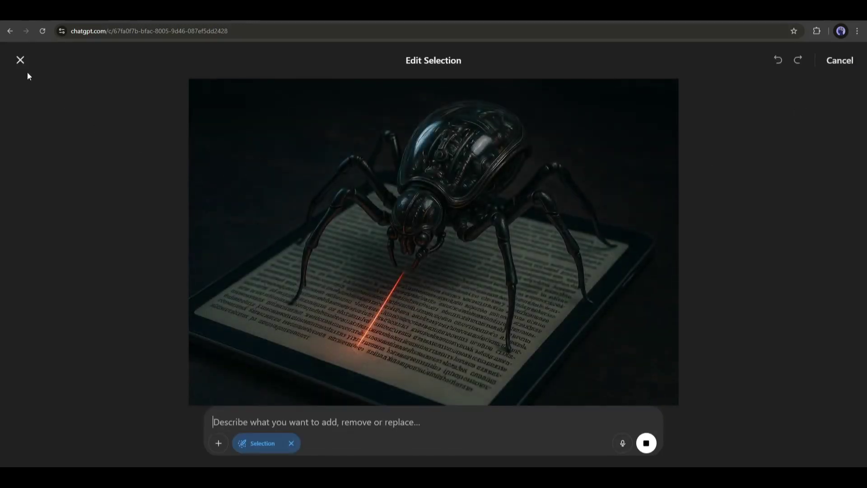
click(20, 60)
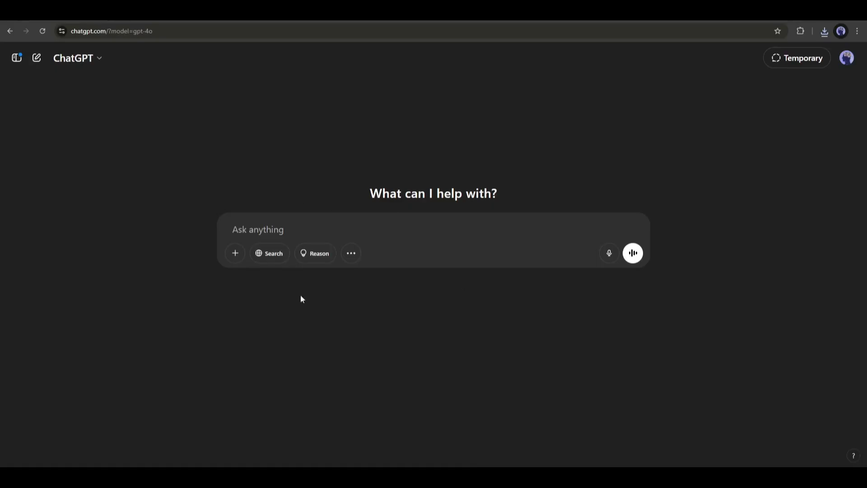
- Attach the shoe sketch sztp751c2ta61.jpg from the Downloads folder to a new chat
click(235, 253)
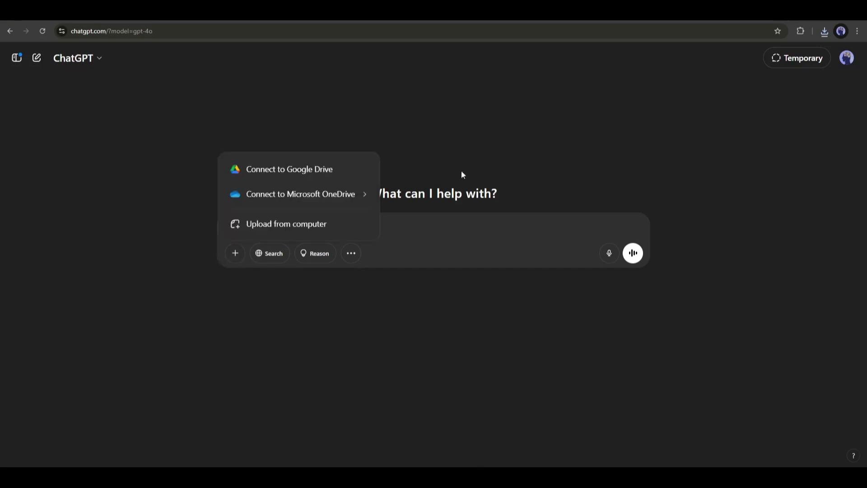
click(295, 226)
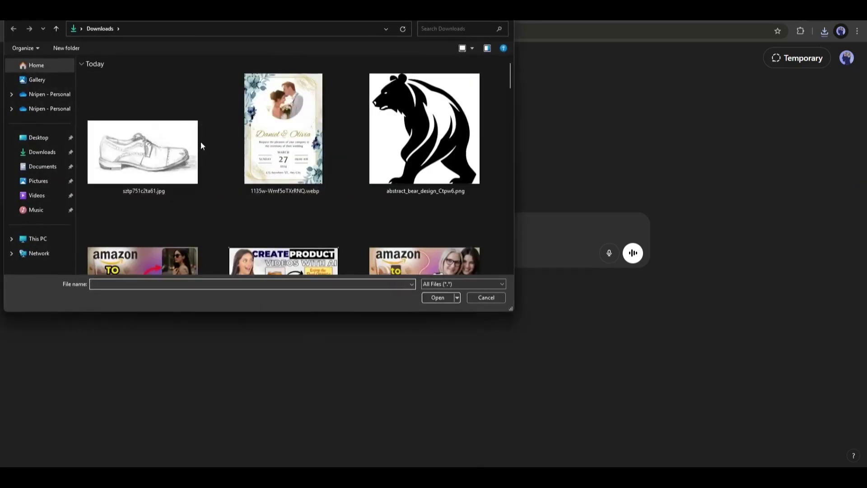
click(153, 147)
double_click(154, 147)
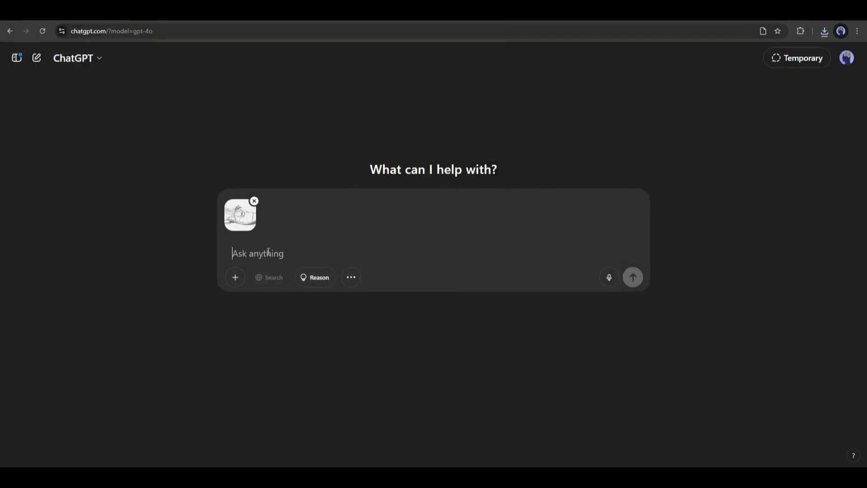
- Submit a Create image request: "I have drawn this sketch, now can you please turn this rough sketch into a realistic 3D render"
click(361, 280)
click(370, 308)
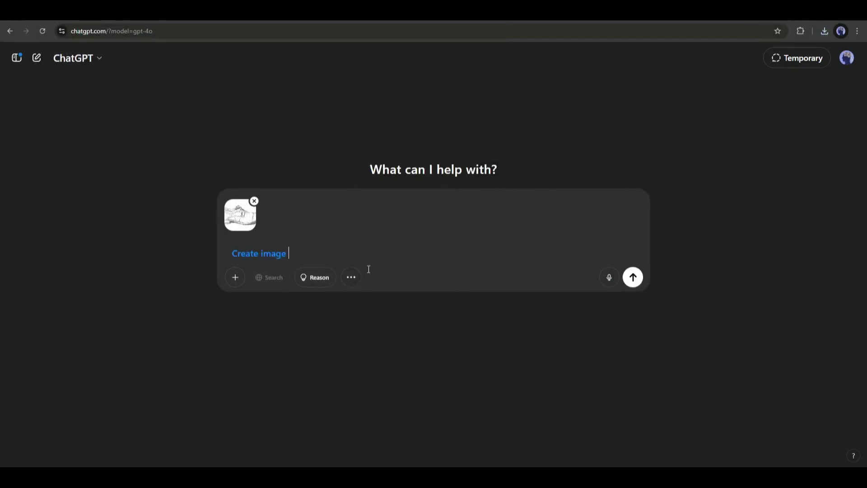
key(ctrl+v)
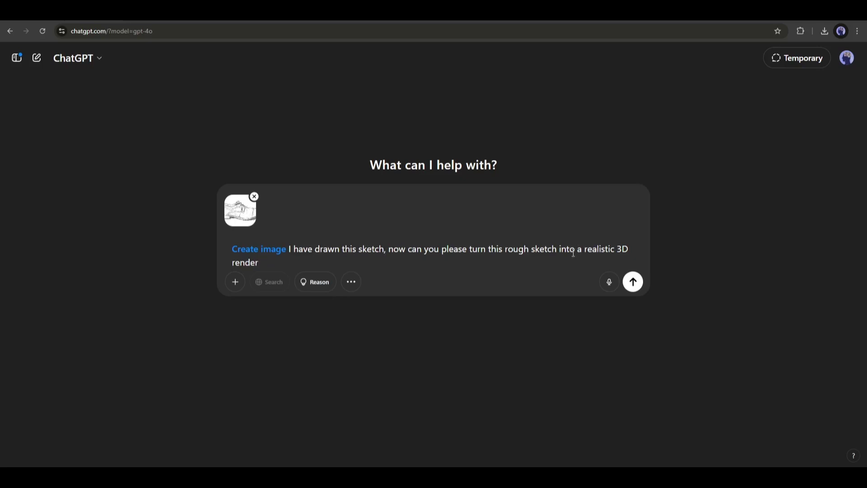
click(641, 282)
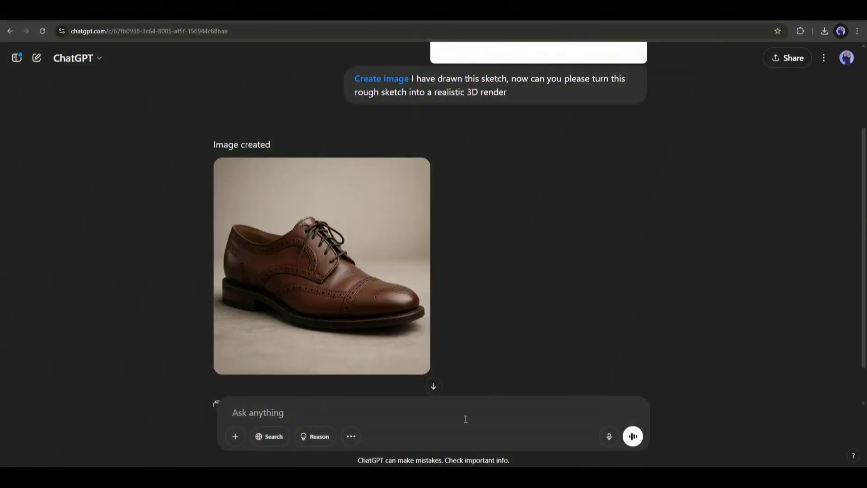
- Compare the generated shoe render with the original pencil sketch, viewing both images enlarged
scroll(402, 232, up, 3)
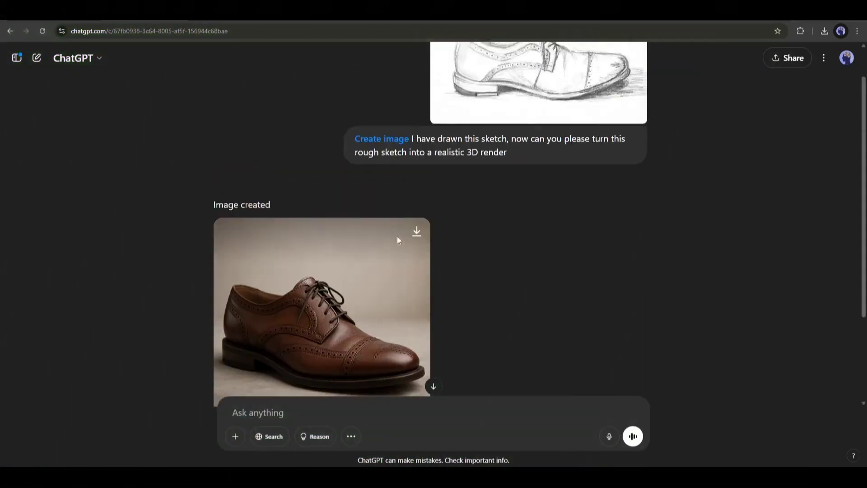
scroll(413, 226, down, 4)
click(411, 221)
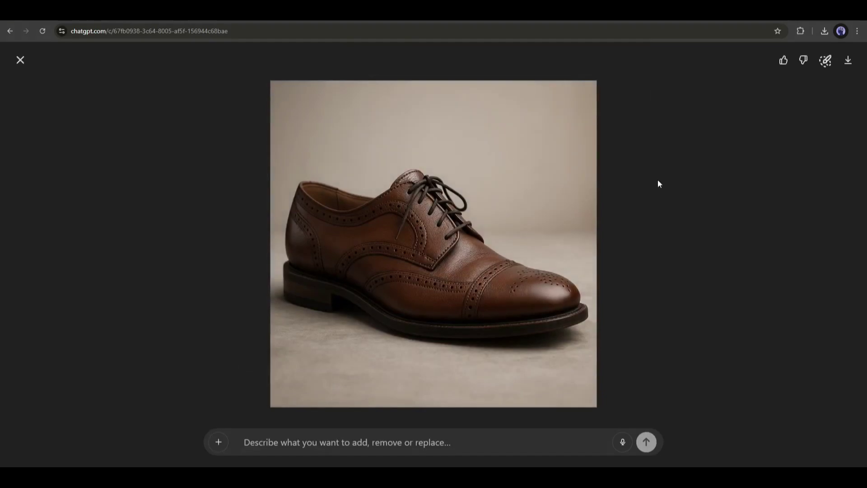
click(21, 60)
scroll(312, 183, up, 4)
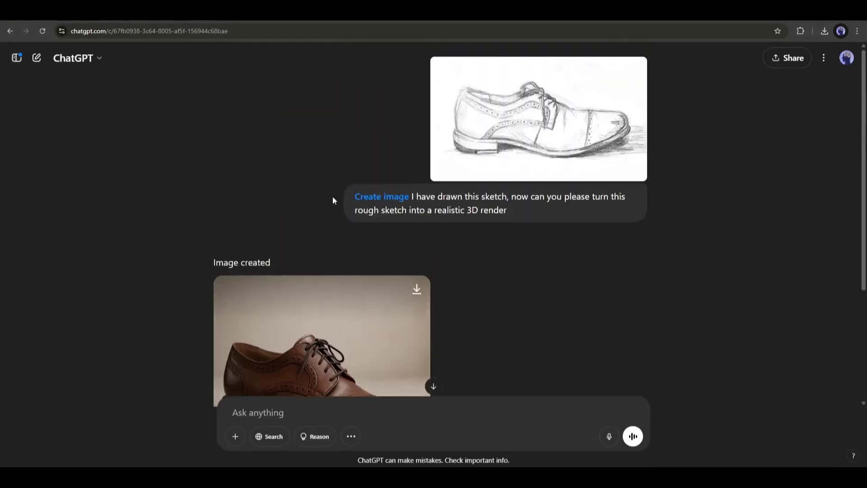
click(544, 121)
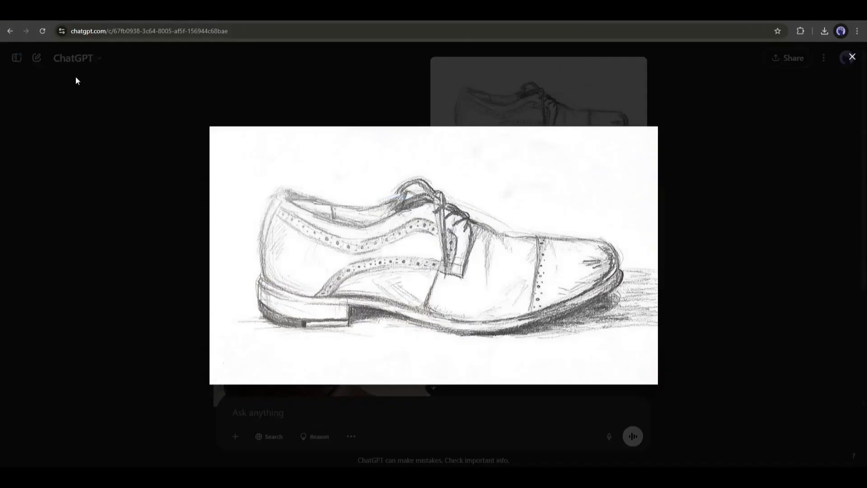
click(65, 95)
scroll(312, 180, down, 4)
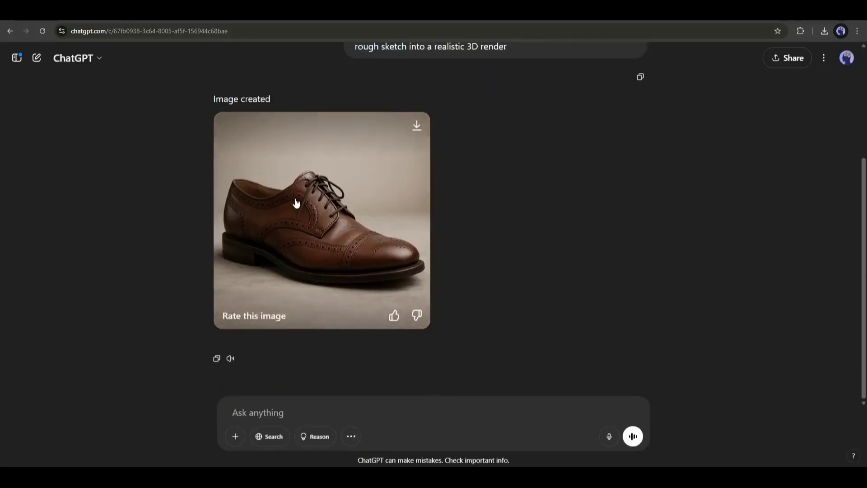
click(296, 201)
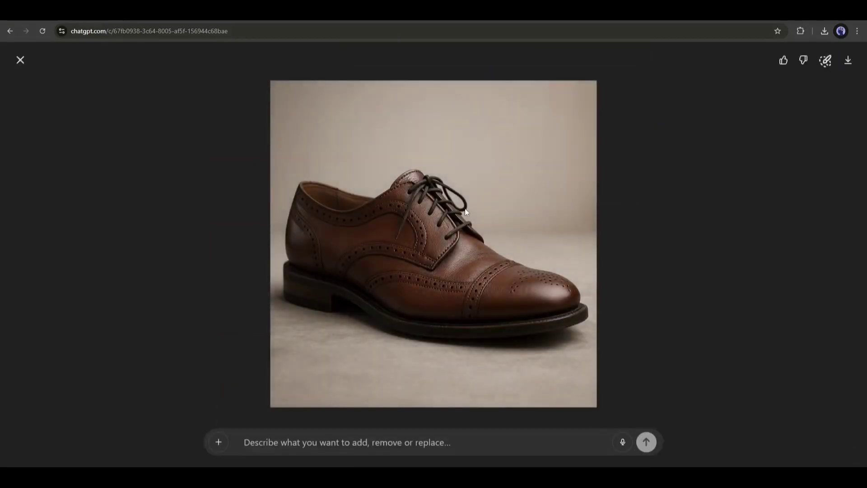
click(20, 60)
scroll(330, 185, up, 4)
scroll(330, 189, down, 4)
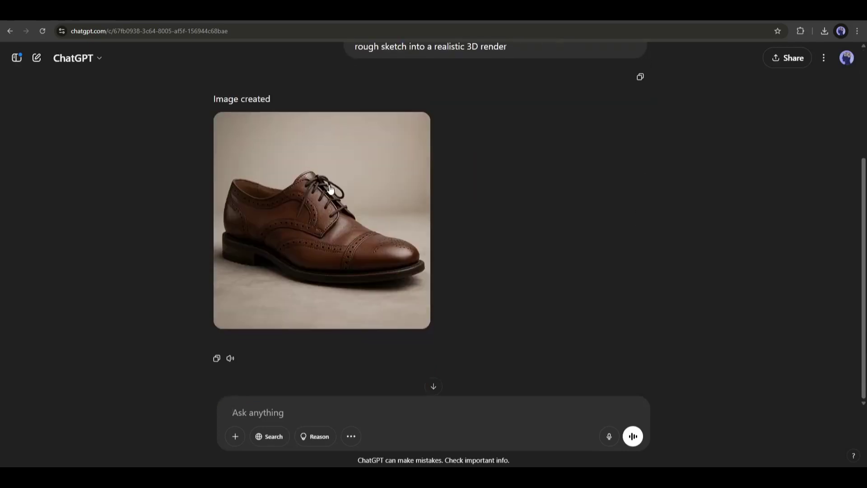
scroll(509, 148, up, 4)
scroll(510, 148, down, 4)
- Send the request "Turn the shoe color into black" and check the resulting image
click(233, 412)
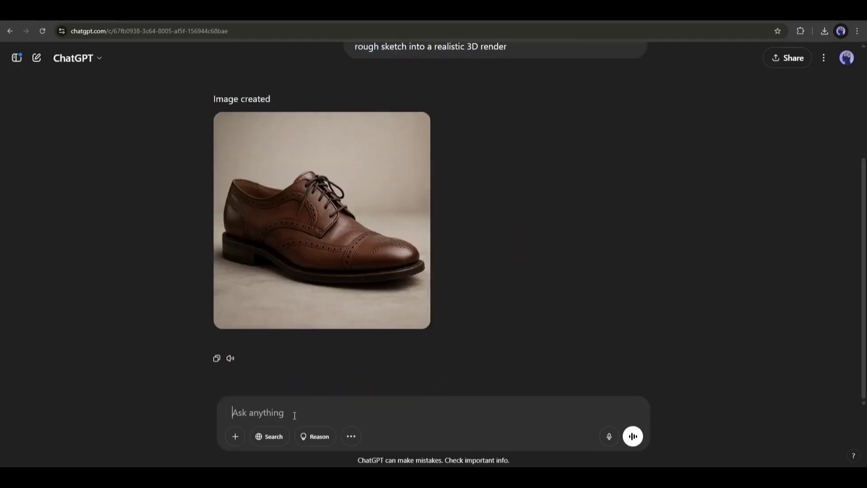
text(Turn the shoe color into black)
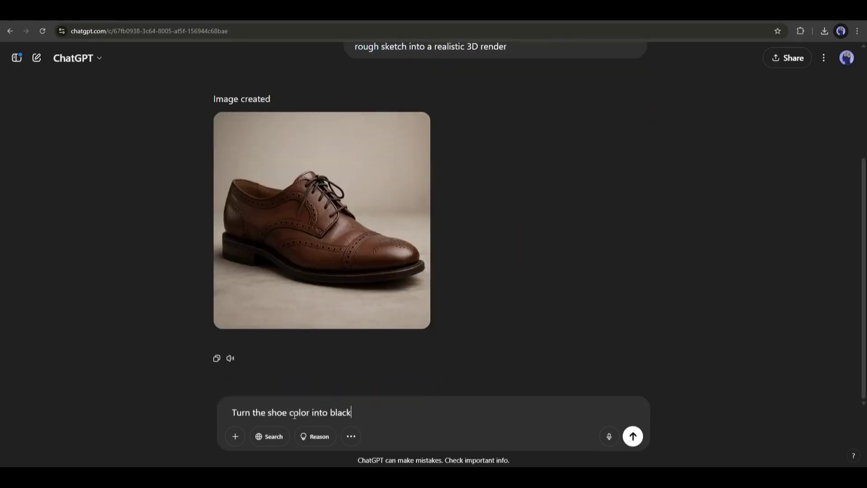
key(Return)
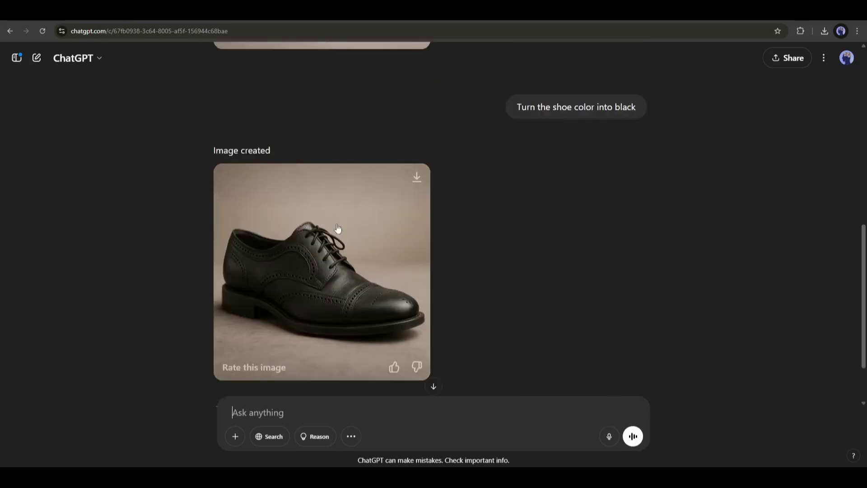
click(271, 189)
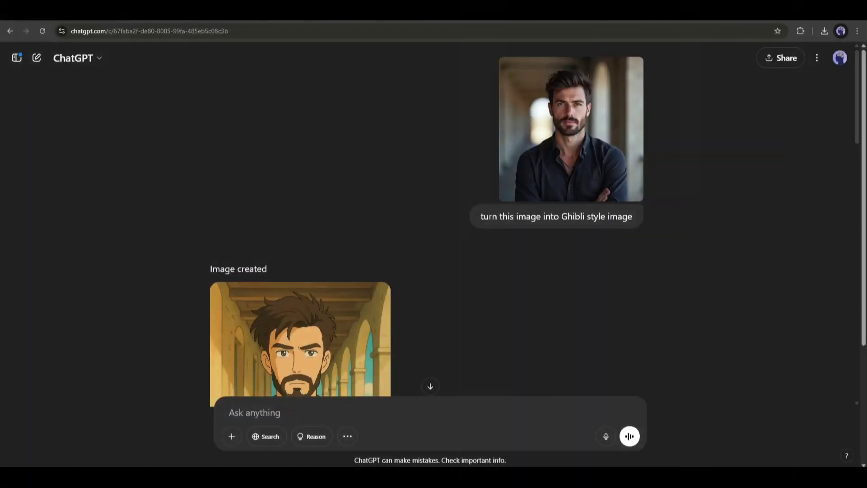
- Review the Ghibli style chat, comparing the uploaded portrait and the prompt "turn this image into Ghibli style image" with the result
scroll(441, 175, down, 15)
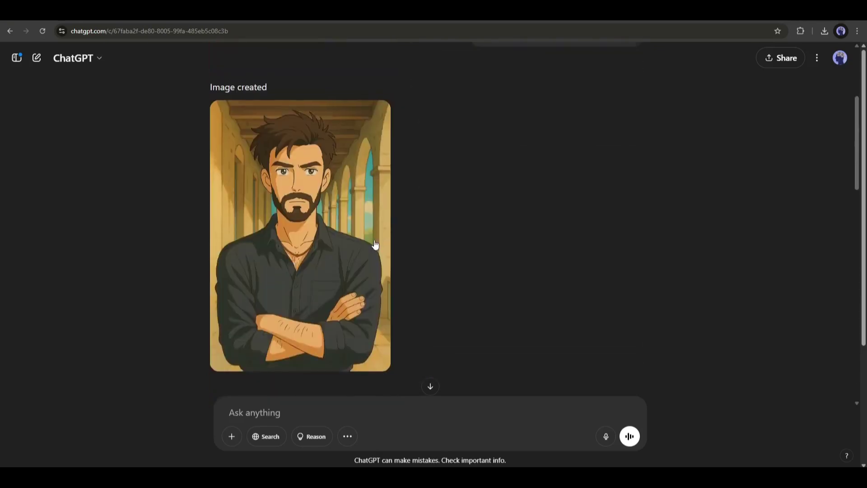
scroll(374, 244, up, 4)
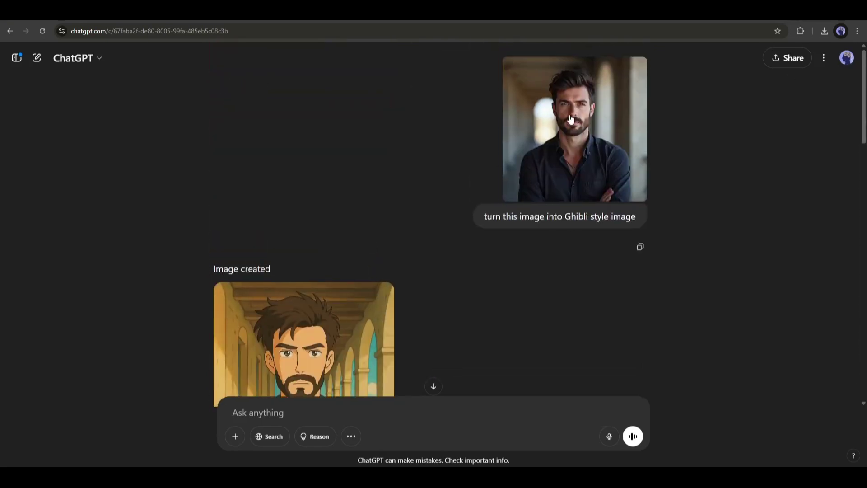
drag(483, 219, 561, 225)
click(566, 218)
scroll(388, 185, down, 4)
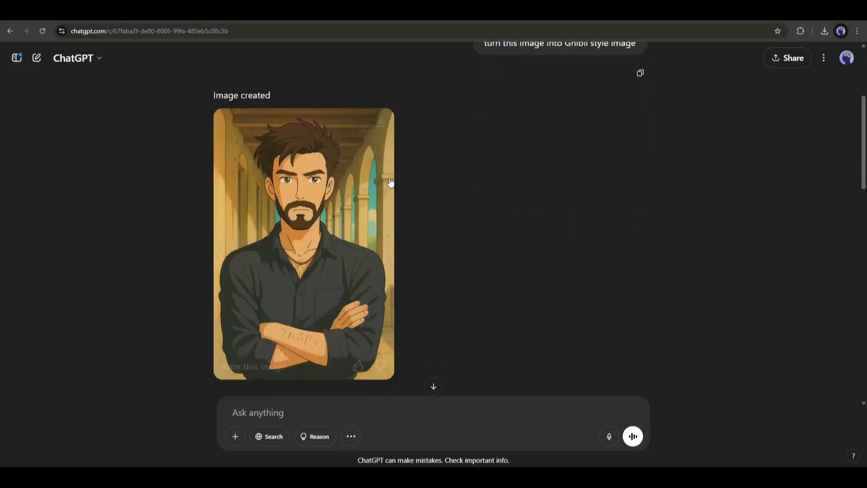
- View the Ghibli style result enlarged and compare it with the uploaded portrait and its prompt
click(316, 200)
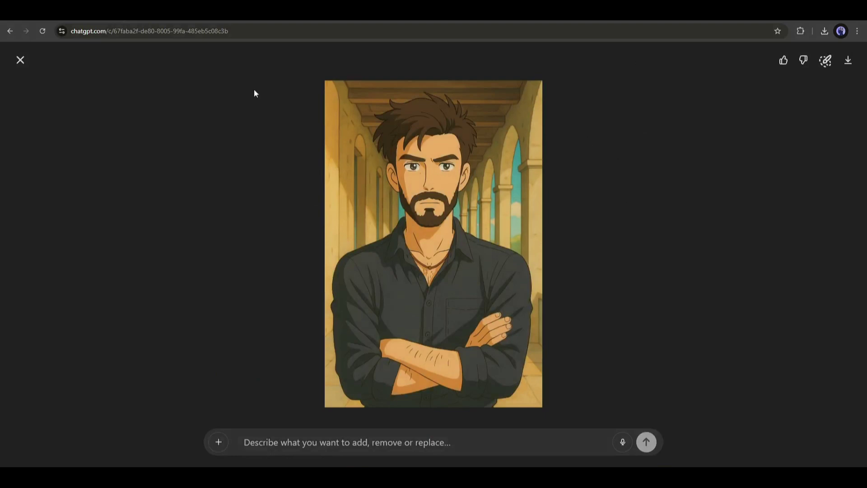
click(21, 63)
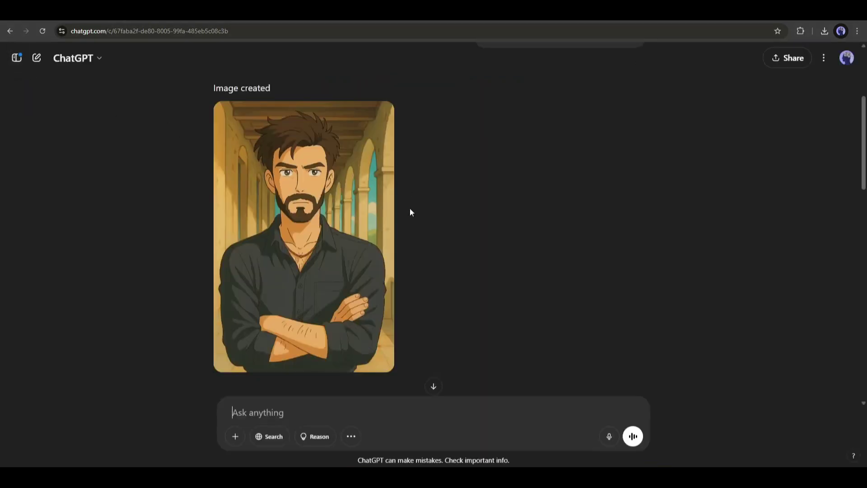
scroll(410, 213, up, 4)
scroll(336, 244, down, 1)
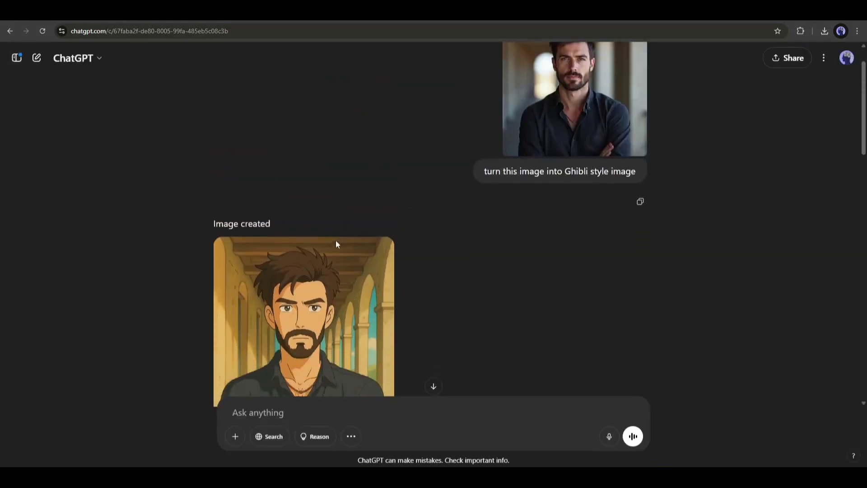
scroll(336, 245, down, 1)
scroll(336, 245, up, 2)
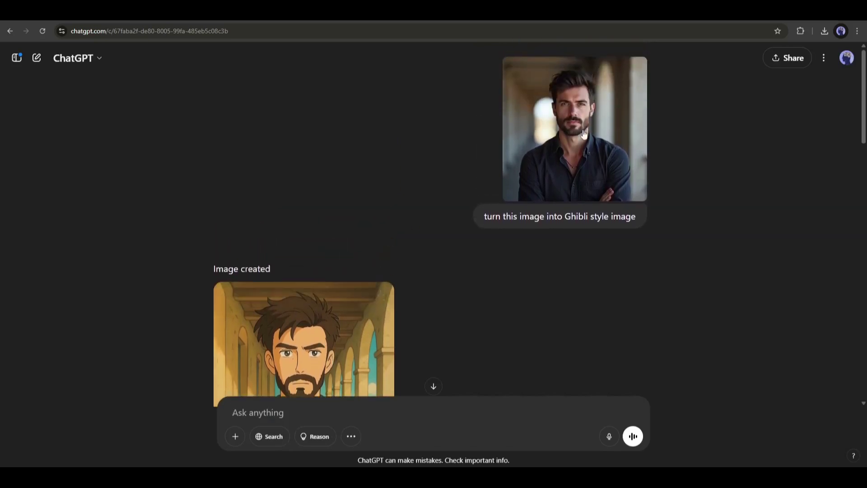
scroll(313, 247, down, 2)
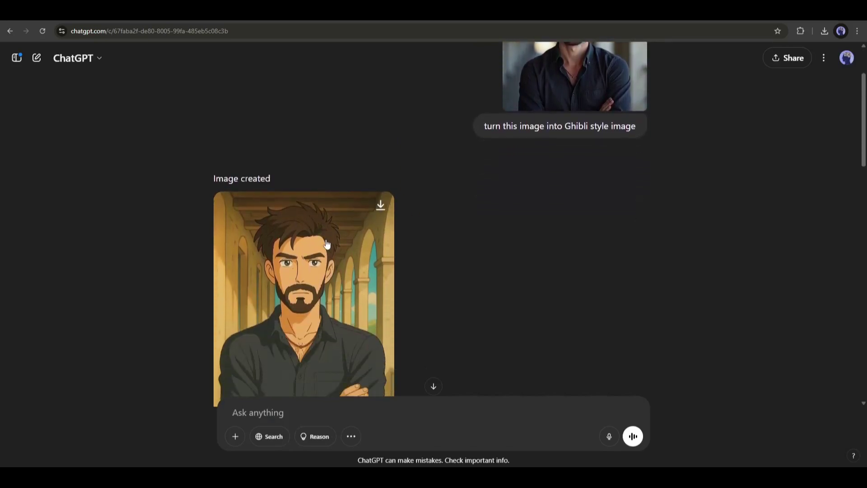
- Examine the Pixar style version of the portrait and its prompt "Turn this image into Pixar style image"
scroll(327, 243, down, 10)
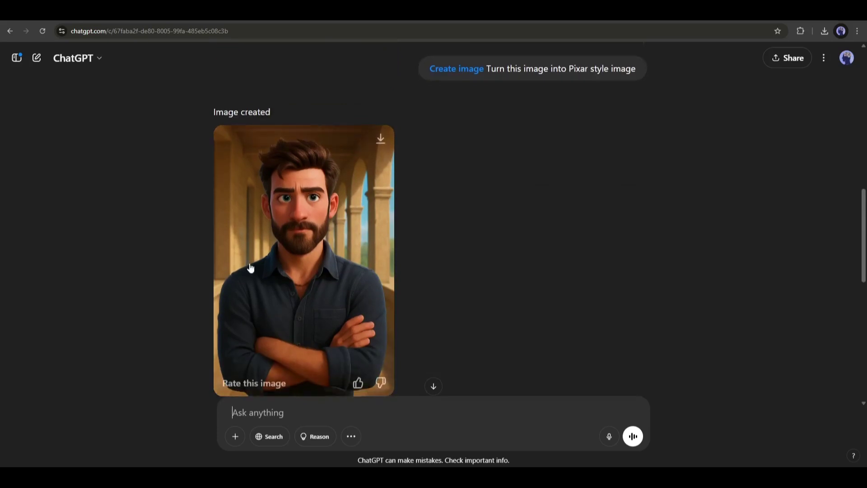
scroll(250, 267, down, 1)
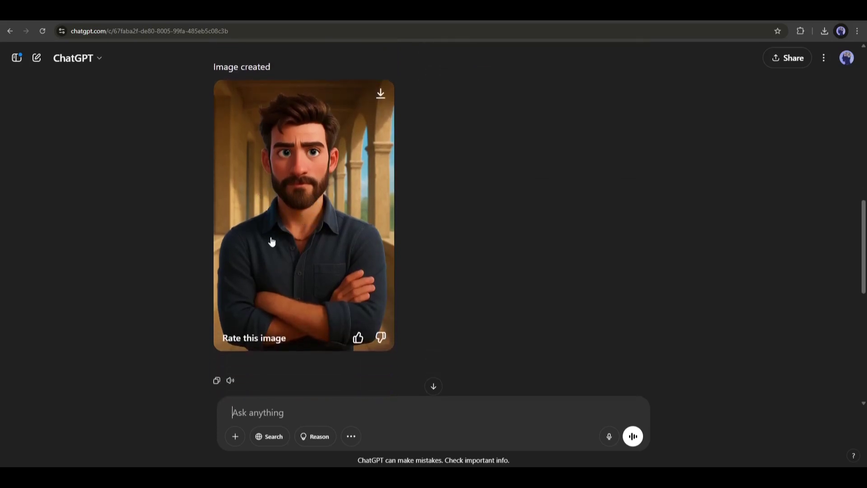
scroll(304, 228, up, 4)
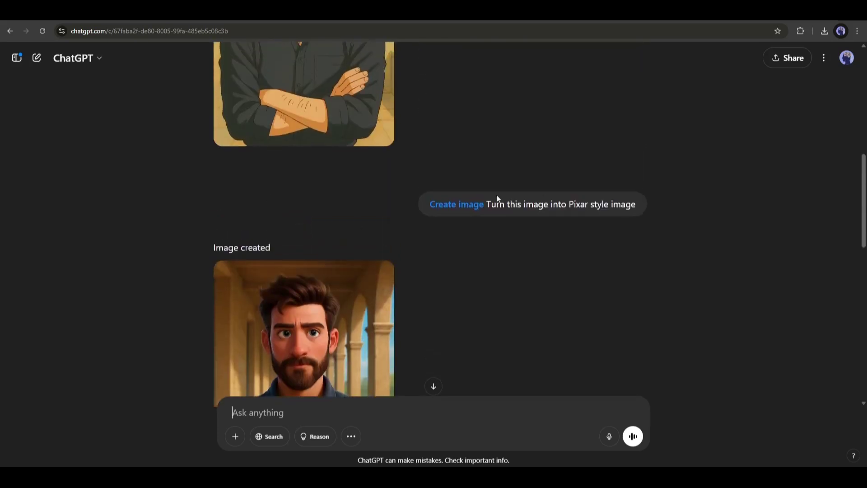
click(587, 207)
- Examine the Manga style version of the portrait and its prompt "Turn the image into Manga style image"
scroll(319, 181, down, 10)
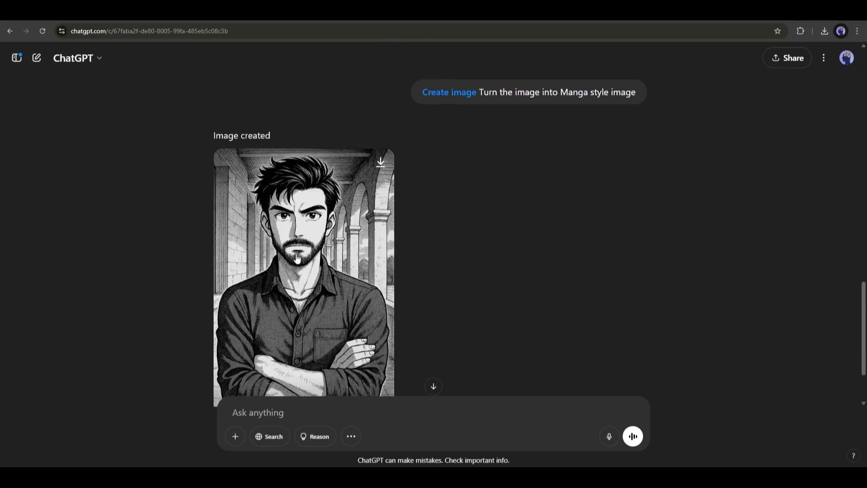
scroll(298, 258, down, 2)
scroll(302, 251, up, 4)
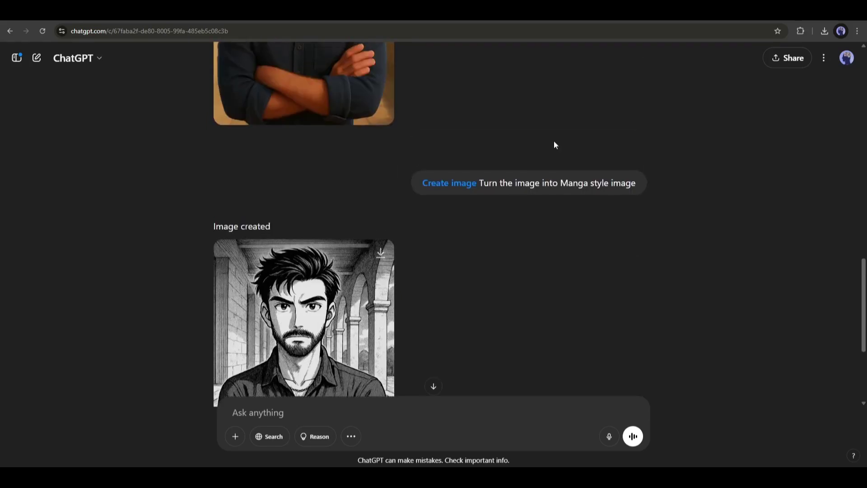
drag(483, 183, 654, 186)
click(581, 188)
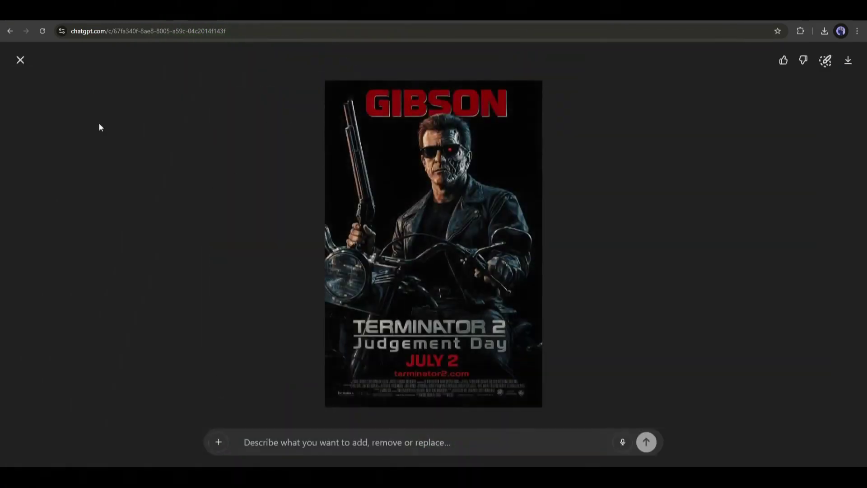
- Read the Terminator 2 movie poster prompt, highlighting its key phrases, and compare it with the enlarged poster
click(20, 60)
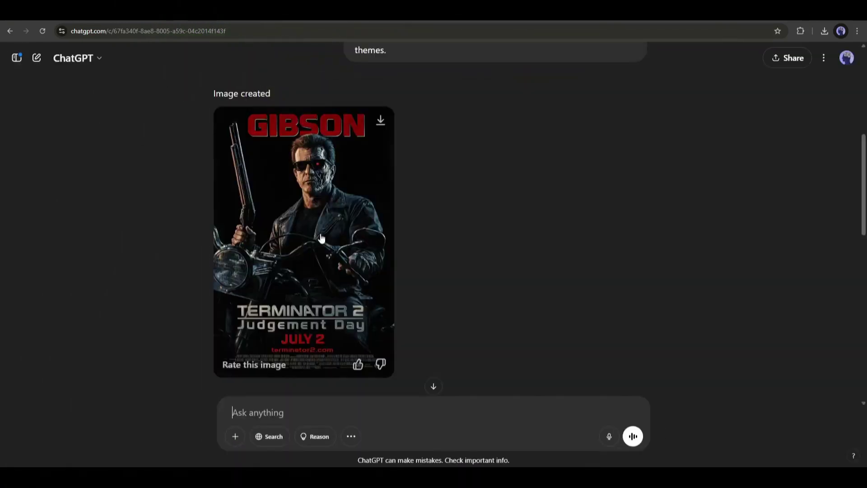
scroll(321, 238, up, 6)
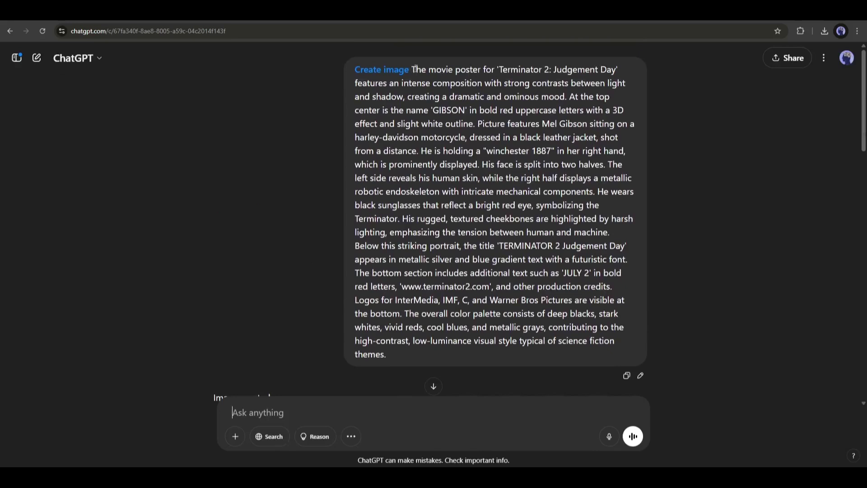
drag(416, 69, 615, 68)
drag(361, 83, 625, 83)
drag(372, 97, 596, 96)
drag(405, 110, 554, 110)
drag(406, 178, 595, 191)
scroll(437, 135, down, 3)
drag(416, 110, 437, 108)
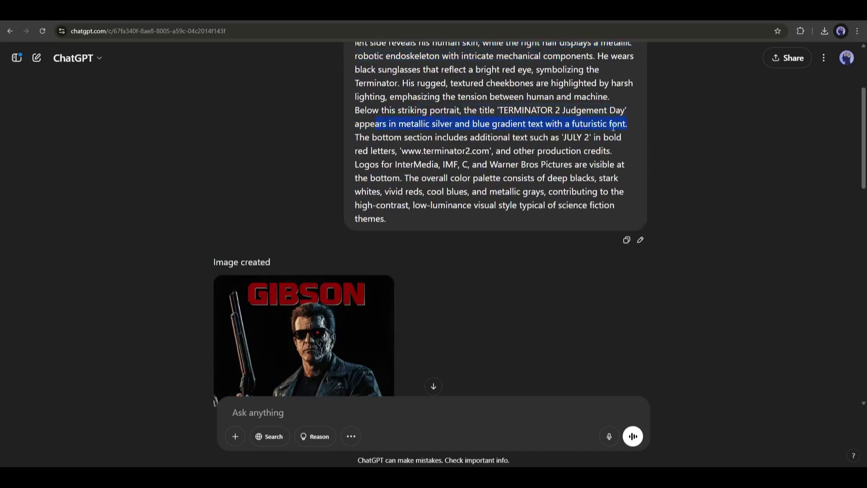
click(371, 187)
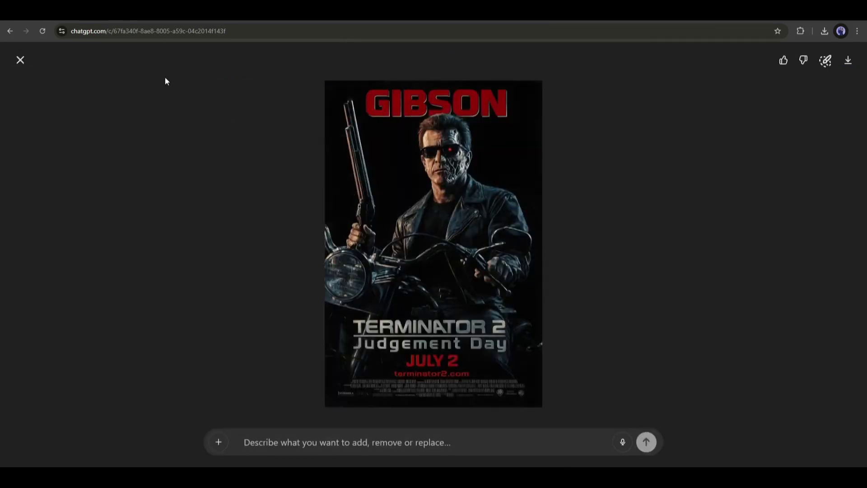
click(20, 60)
- View the Avatar movie poster enlarged and read through the prompt that describes its underwater scene, title and tagline
scroll(199, 187, down, 6)
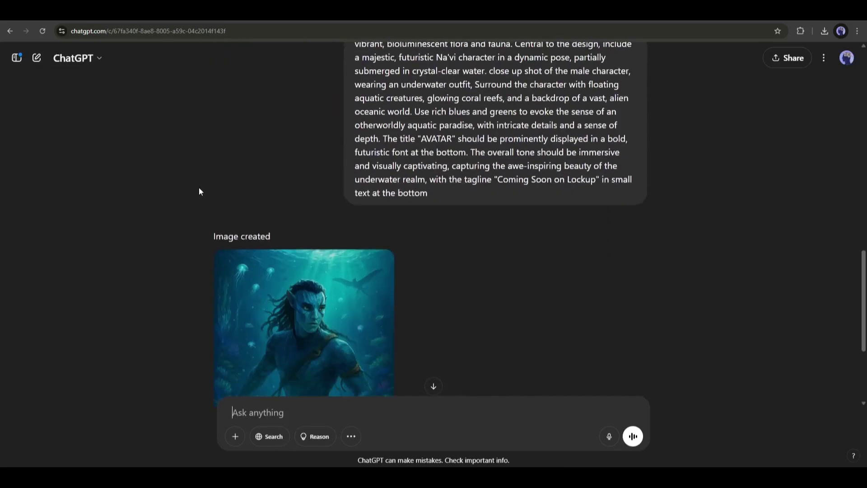
scroll(199, 187, down, 3)
click(297, 259)
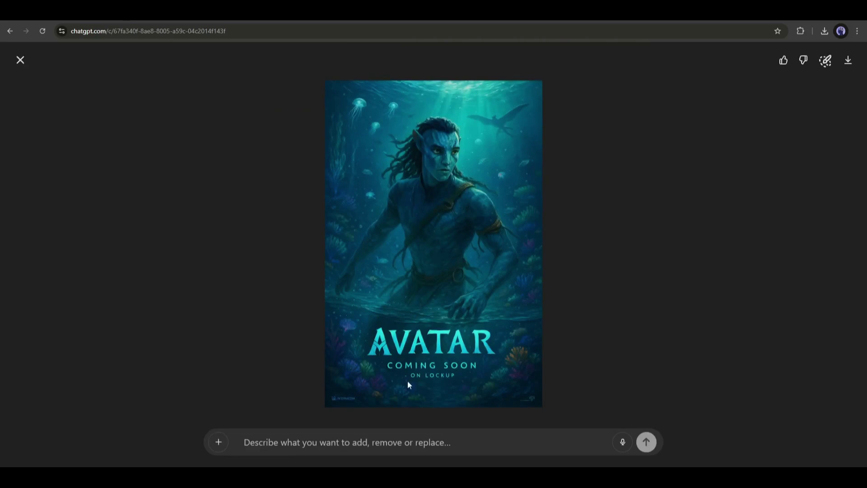
click(20, 60)
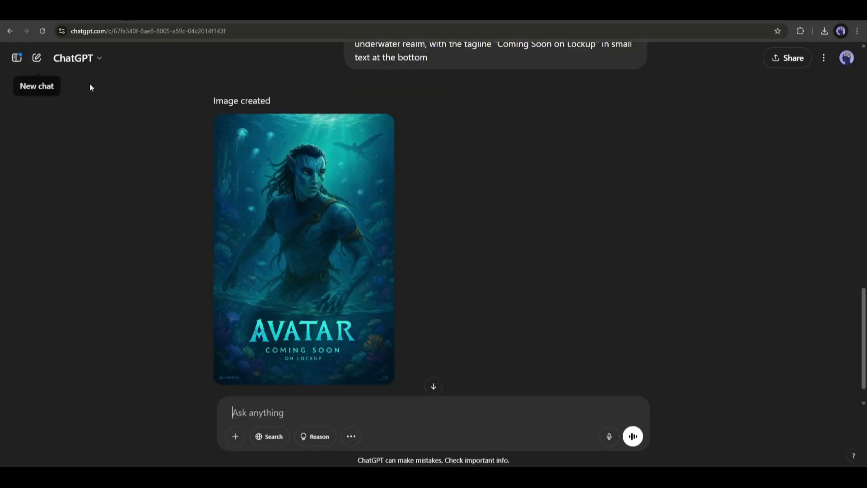
scroll(361, 244, up, 3)
scroll(401, 121, up, 2)
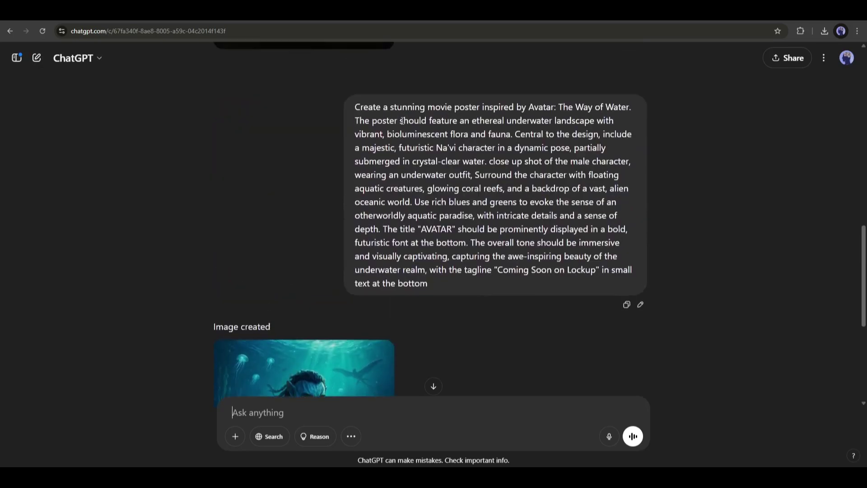
drag(388, 108, 499, 282)
click(203, 269)
- Go back over the movie poster chat, starting from the Terminator 2 prompt
scroll(201, 268, up, 6)
scroll(199, 264, up, 7)
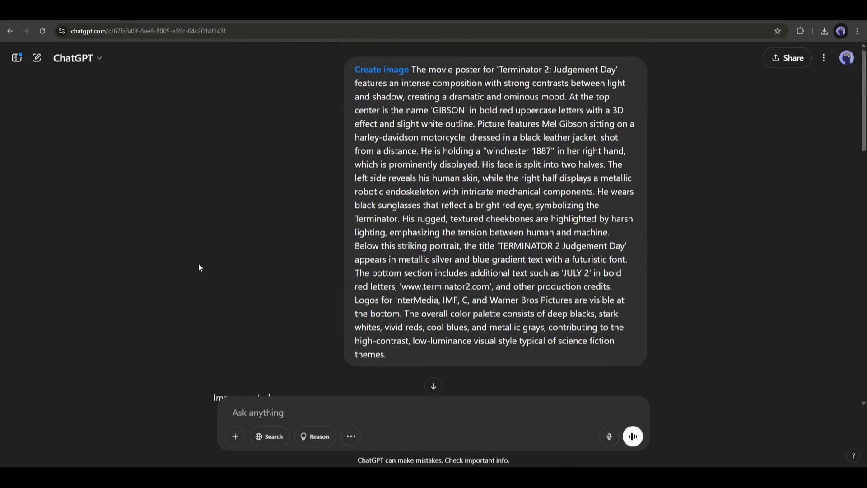
scroll(203, 256, down, 6)
scroll(258, 241, down, 4)
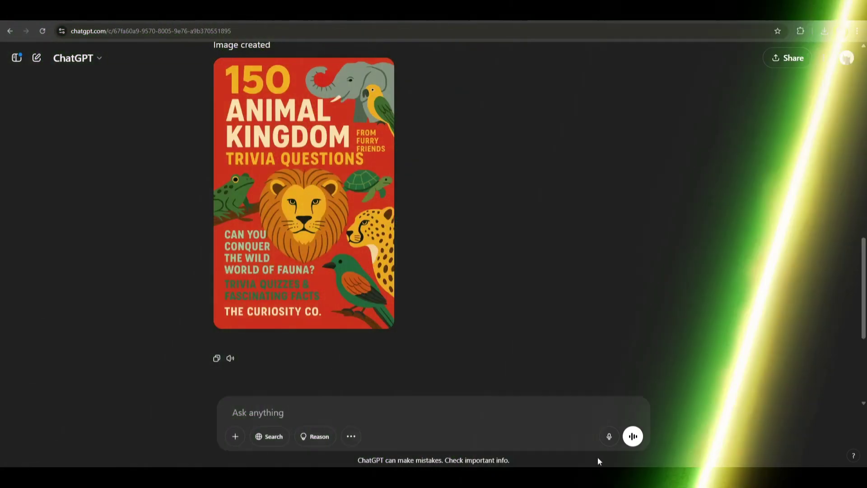
- View the "150 Animal Kingdom Trivia Questions" cover enlarged and read its prompt, highlighting the title, author, subtitle and sub-subtitle
click(285, 173)
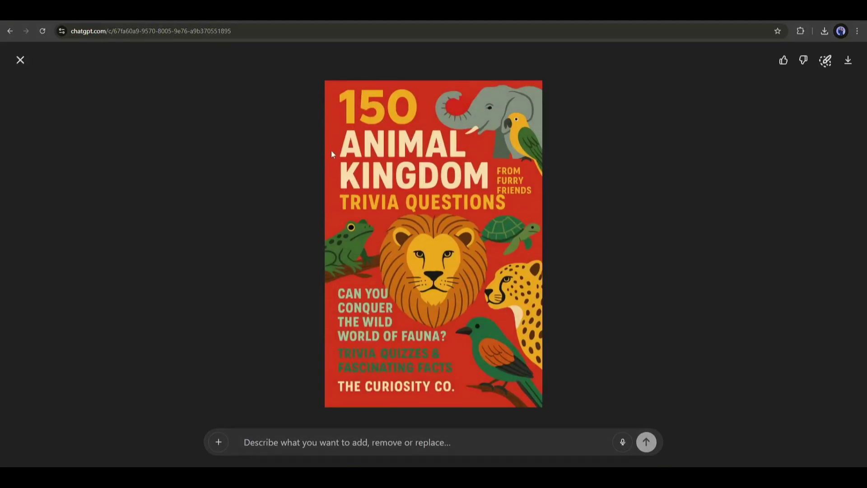
click(20, 60)
scroll(304, 208, up, 3)
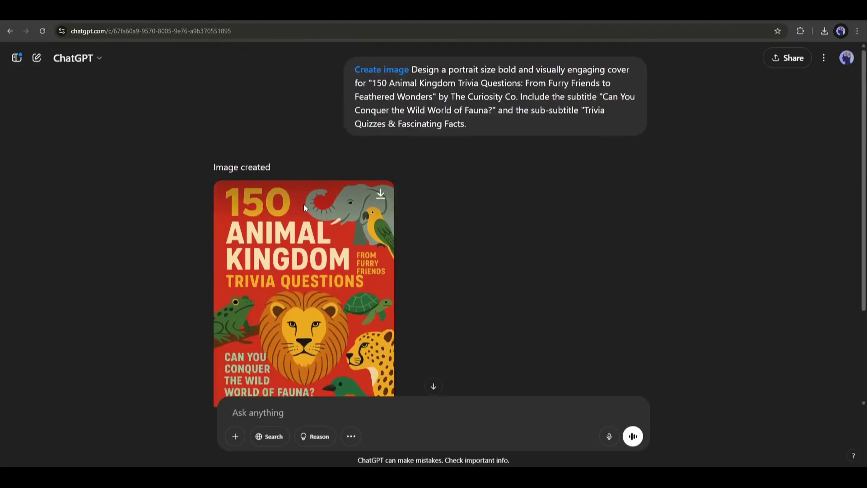
drag(350, 72, 623, 70)
click(416, 70)
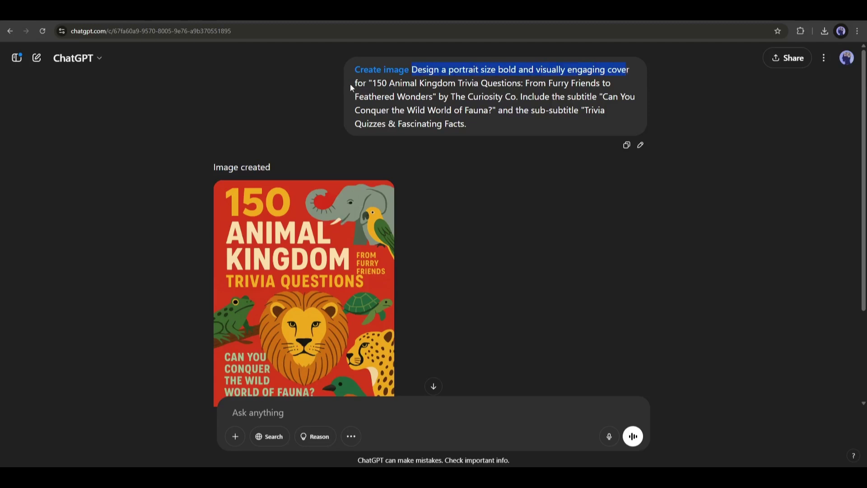
drag(353, 83, 517, 84)
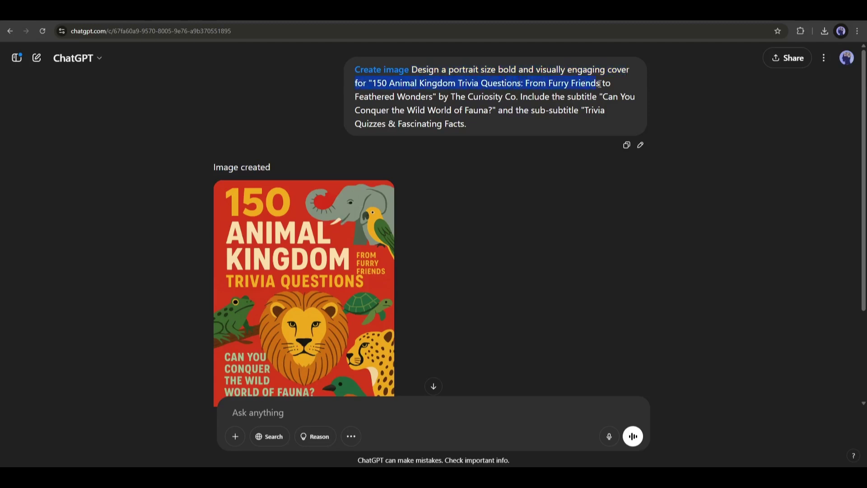
drag(599, 84, 617, 86)
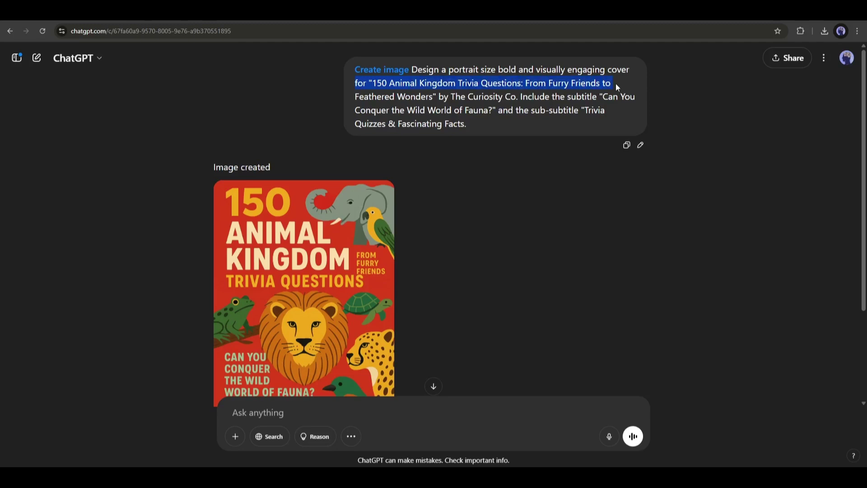
click(359, 98)
drag(452, 98, 546, 96)
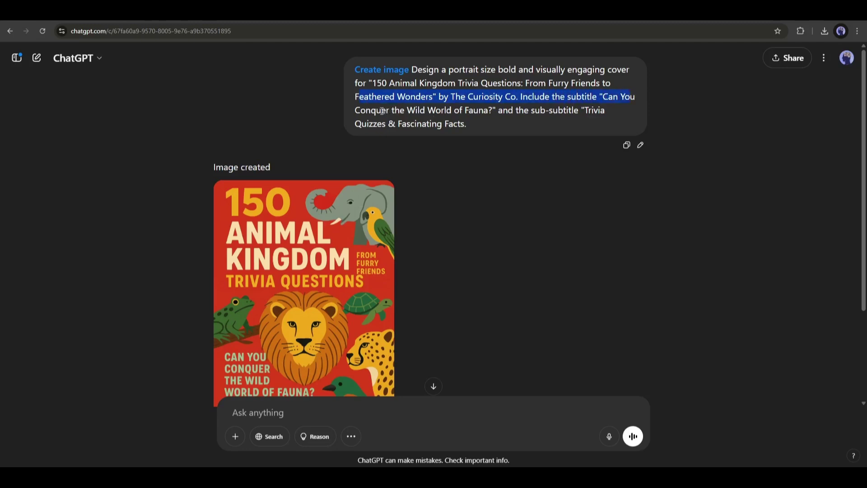
drag(512, 112, 602, 112)
drag(367, 127, 464, 127)
- Recheck the title and subtitle wording in the book cover prompt against the text on the generated cover
drag(375, 83, 526, 84)
drag(601, 86, 458, 97)
drag(626, 98, 579, 114)
drag(392, 125, 483, 121)
click(483, 121)
scroll(323, 148, down, 3)
click(322, 149)
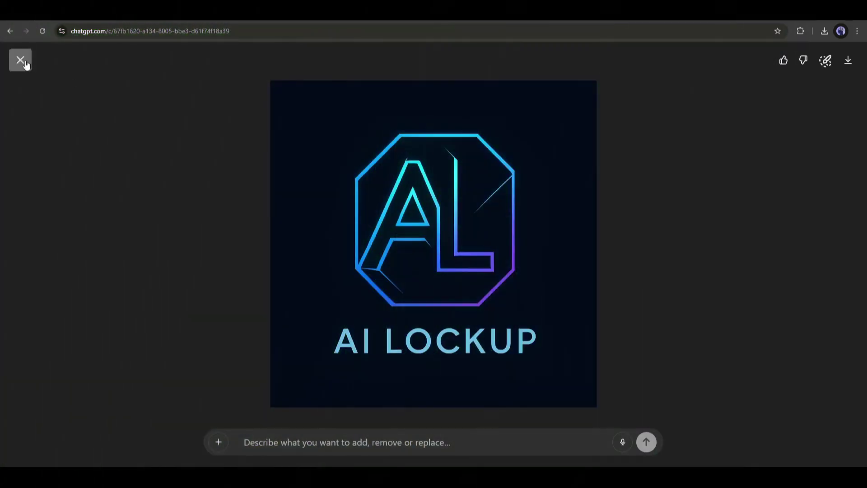
- Read the "AI Lockup" (AL) logo prompt, highlighting its style details, and compare it with the enlarged blue-purple logo
click(20, 60)
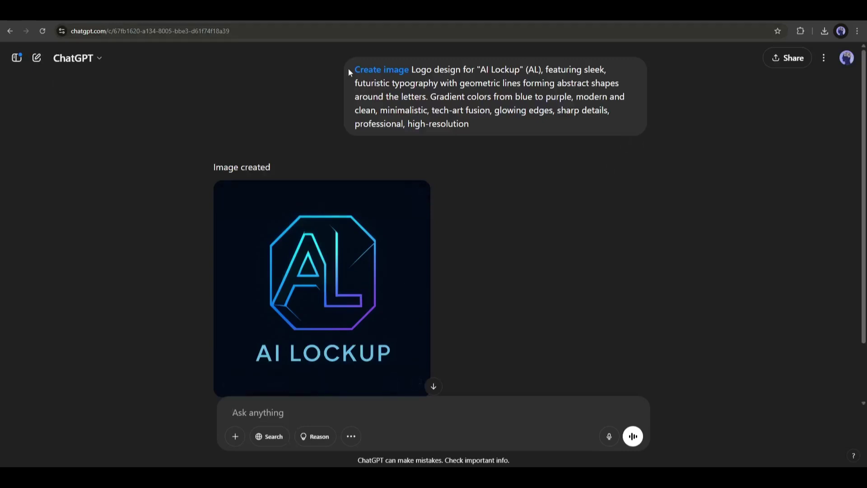
drag(411, 70, 487, 69)
click(508, 67)
drag(400, 86, 519, 86)
drag(394, 113, 605, 111)
click(478, 120)
scroll(427, 149, down, 2)
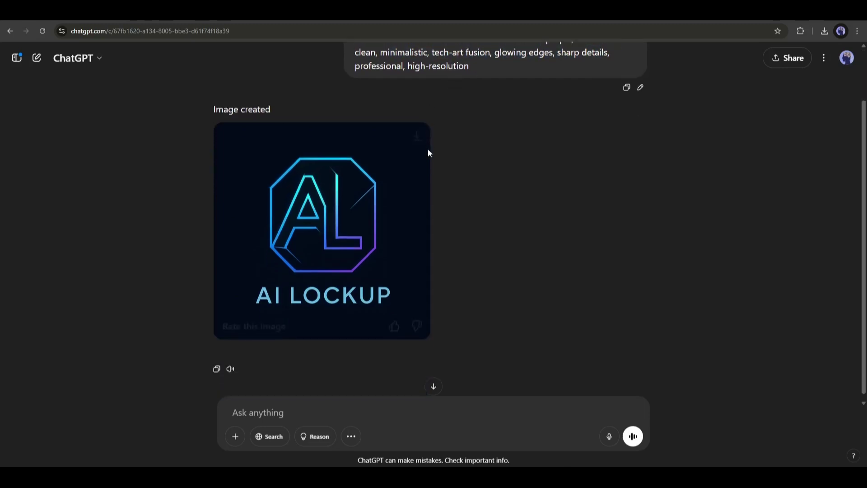
click(370, 226)
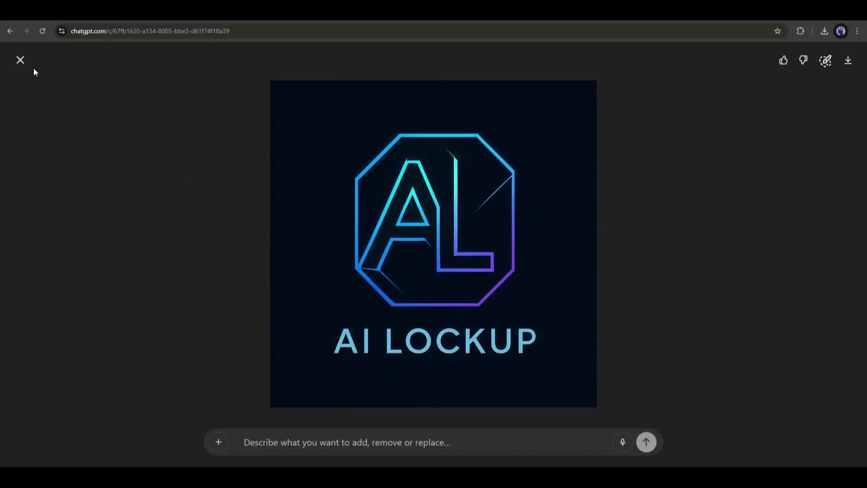
click(20, 60)
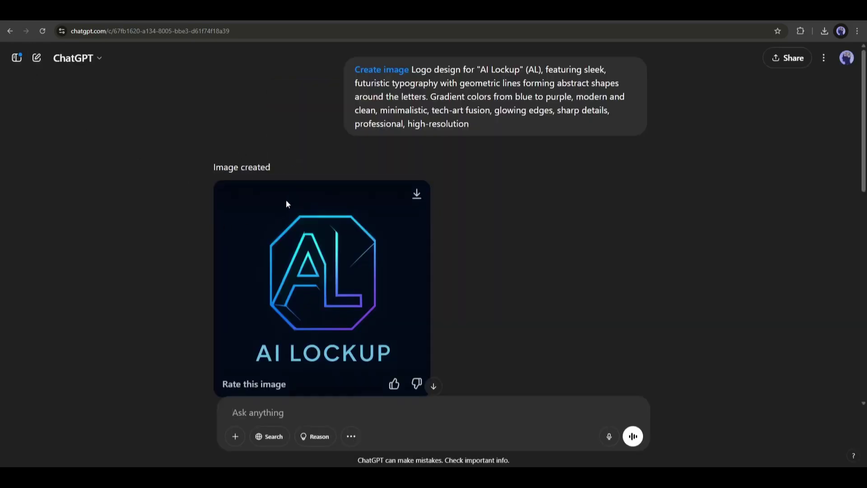
- Locate the hexagonal red and gunmetal robot logo for "AI Lockup" in the same chat and view it enlarged
scroll(277, 201, down, 2)
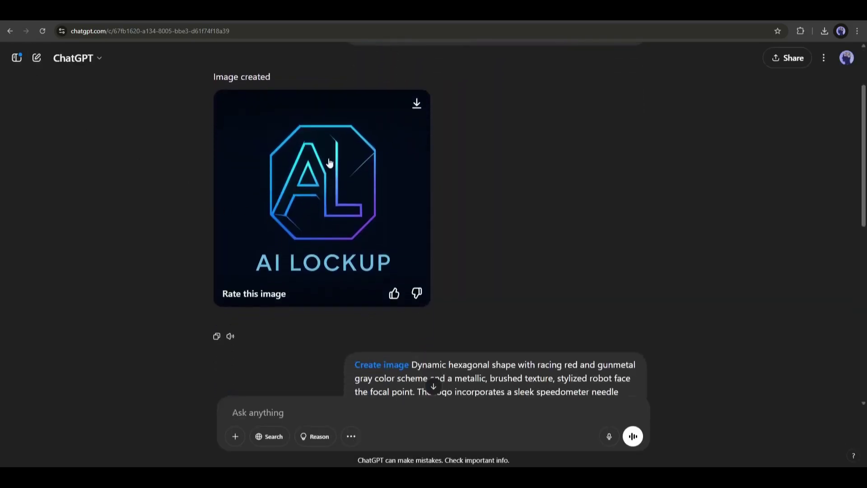
scroll(347, 185, down, 5)
scroll(342, 186, down, 3)
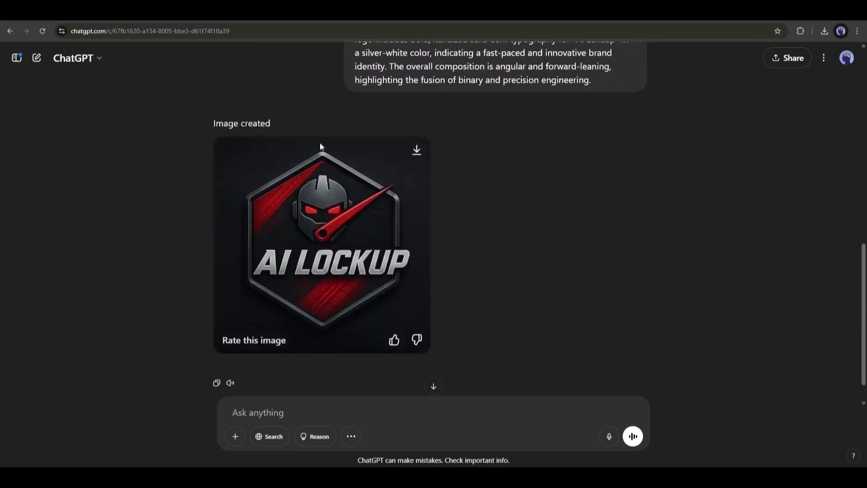
click(319, 142)
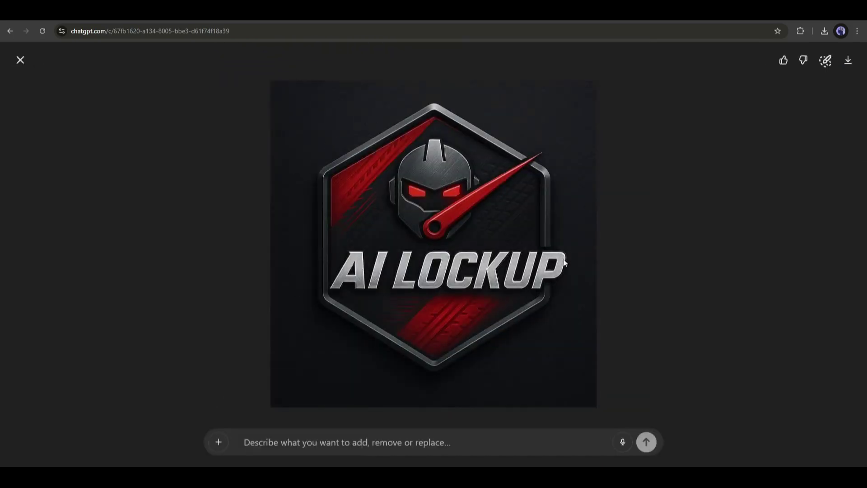
- Close the enlarged hexagonal robot logo and read the prompt behind it, highlighting its style description
click(21, 60)
scroll(410, 261, up, 3)
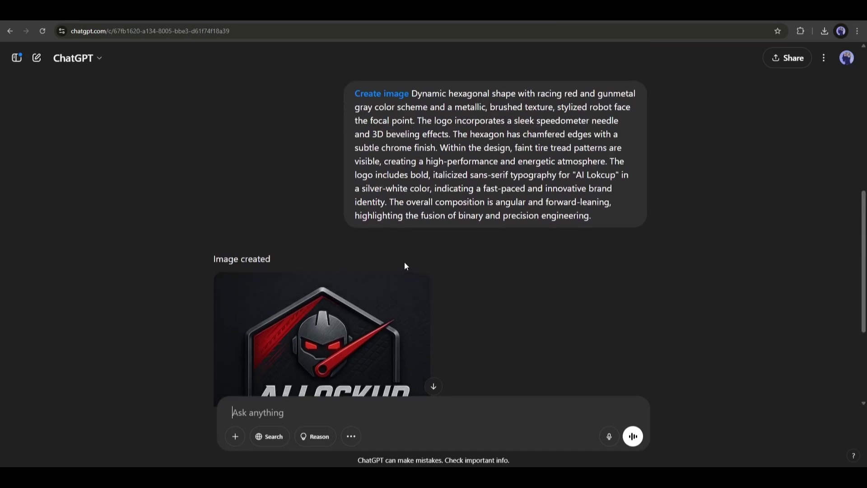
scroll(404, 266, up, 2)
drag(415, 184, 595, 314)
click(595, 313)
scroll(487, 251, down, 5)
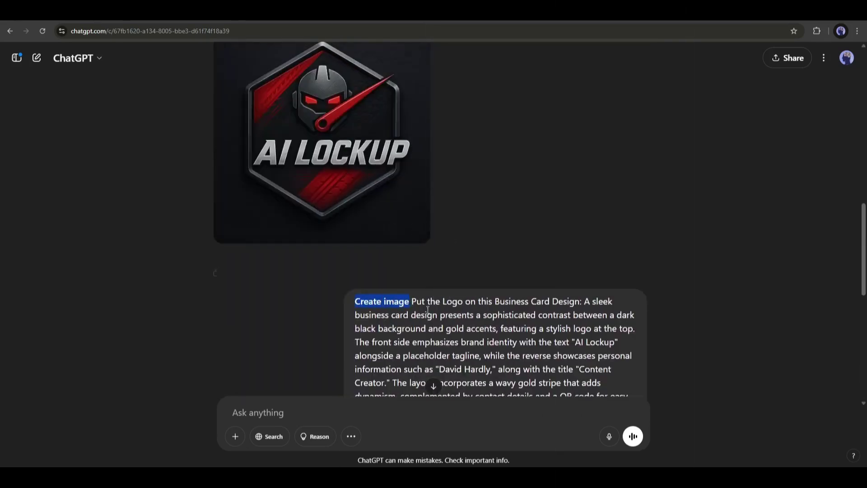
- Read the "Put the Logo on this Business Card Design" prompt and view the generated black and gold business card enlarged
click(427, 309)
drag(412, 301, 537, 350)
scroll(537, 350, down, 2)
click(520, 282)
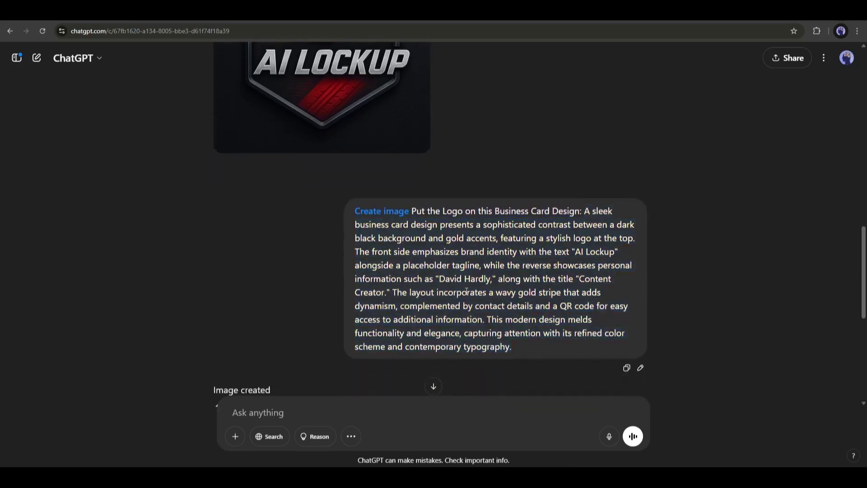
scroll(466, 291, down, 5)
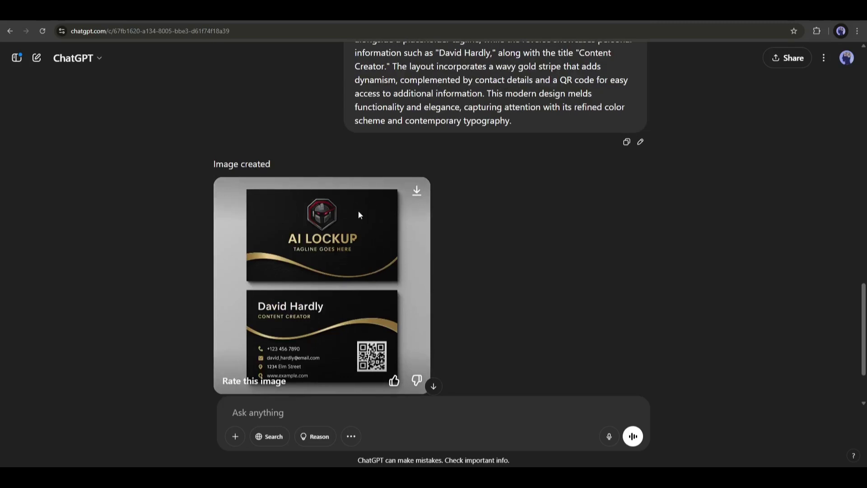
click(320, 277)
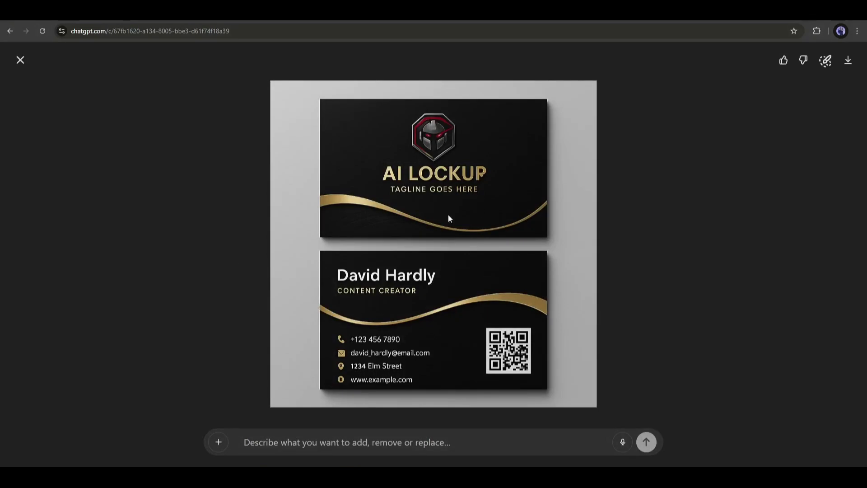
- Close the enlarged business card and download the hexagonal red and gunmetal "AI Lockup" robot logo
click(20, 60)
scroll(334, 257, up, 10)
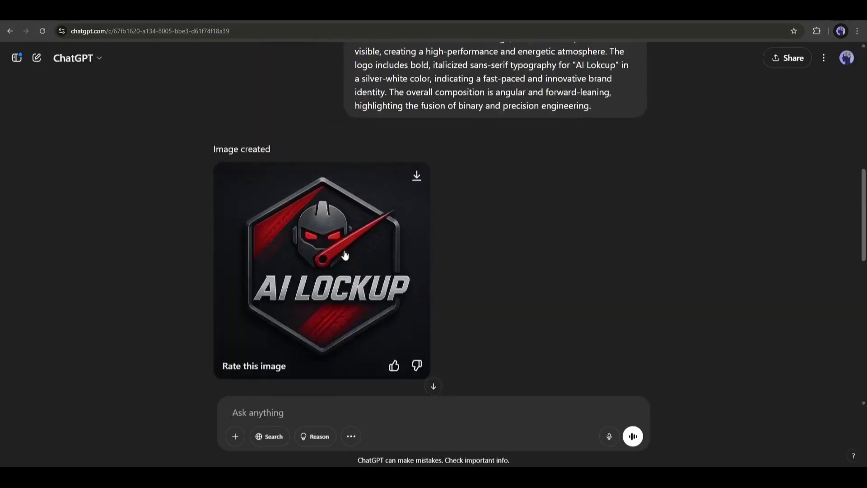
click(416, 176)
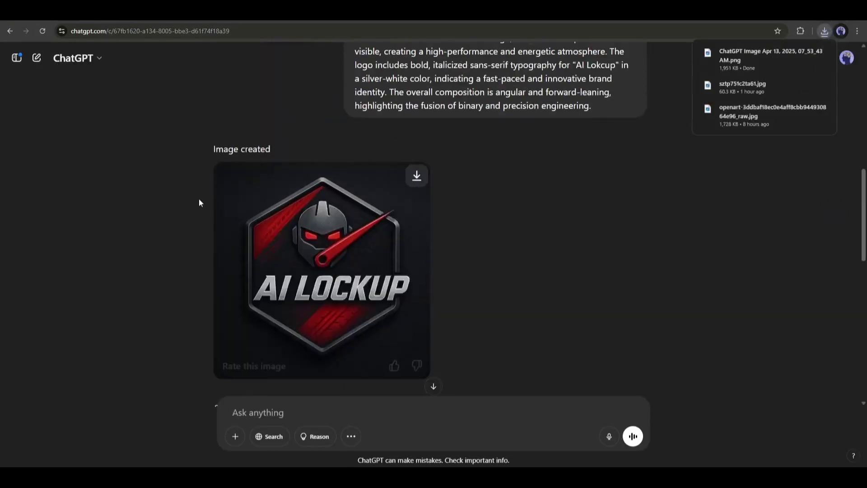
- Open the generated business card for selective editing and mark the small robot emblem above "AI LOCKUP" as the area to change
scroll(186, 197, down, 10)
click(315, 212)
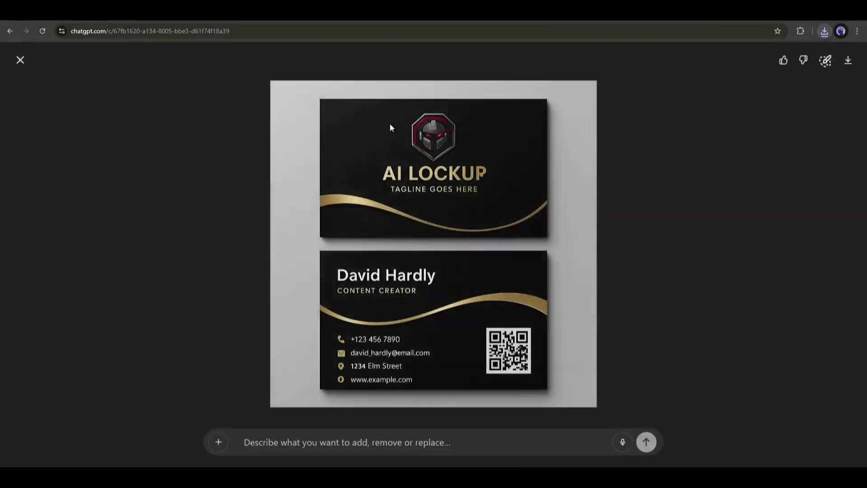
click(825, 60)
mouse_move(407, 134)
mouse_down()
mouse_move(452, 125)
mouse_move(449, 145)
mouse_move(429, 140)
mouse_up()
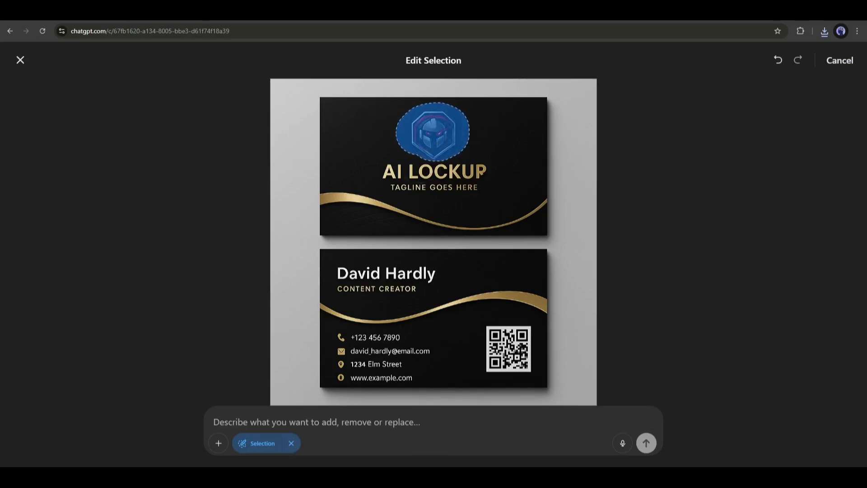
- Attach the downloaded hexagonal logo image and submit the edit request "replace the existing logo with this one"
click(224, 448)
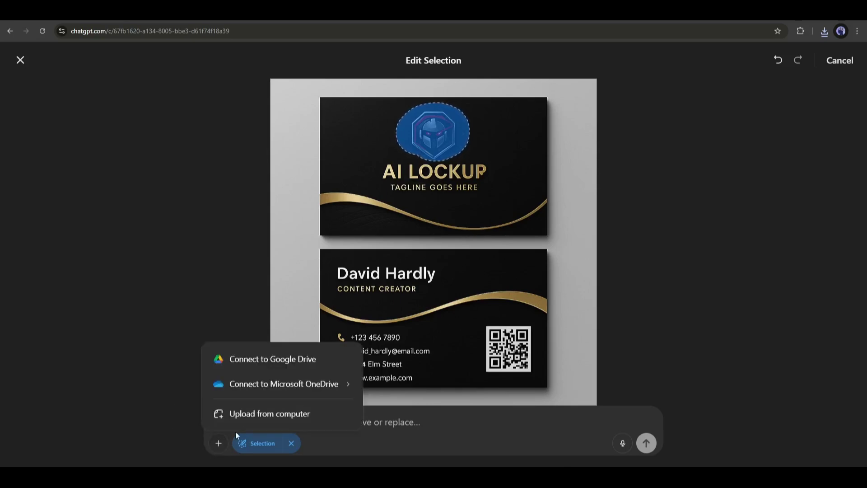
click(228, 415)
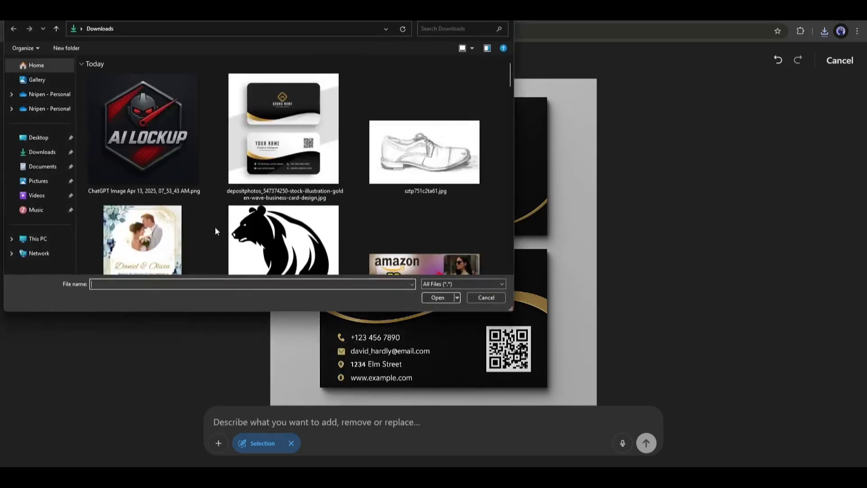
double_click(135, 104)
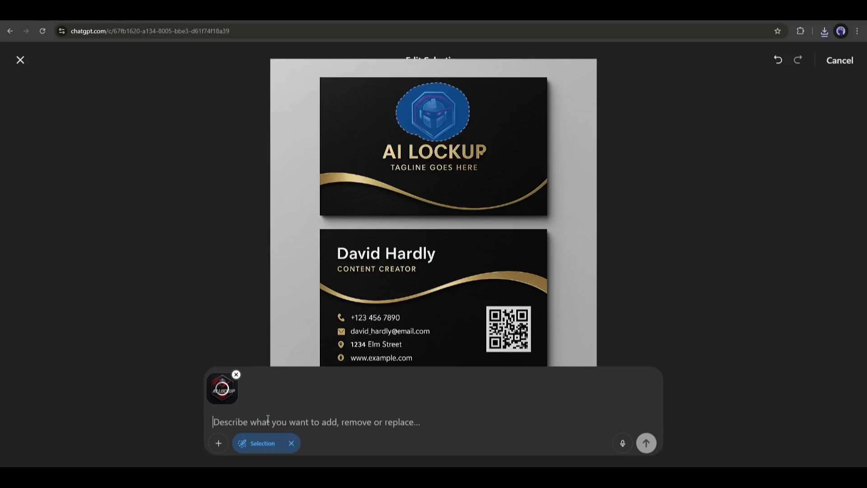
text(replace the existing logo with this)
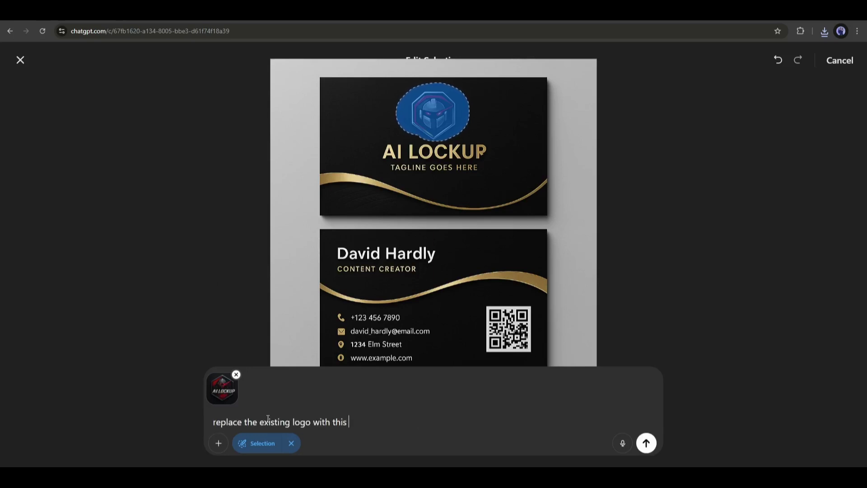
key(Return)
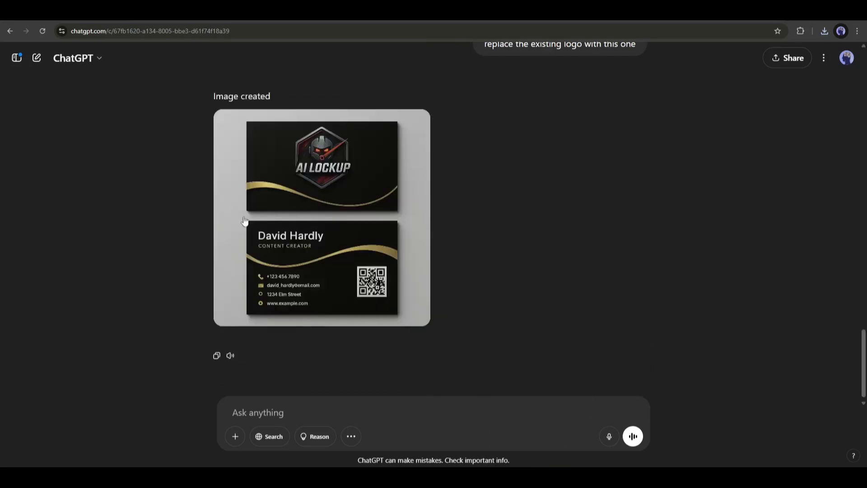
- Check the edited business card enlarged and request "Create an amazing Mockup with this Business card"
click(374, 169)
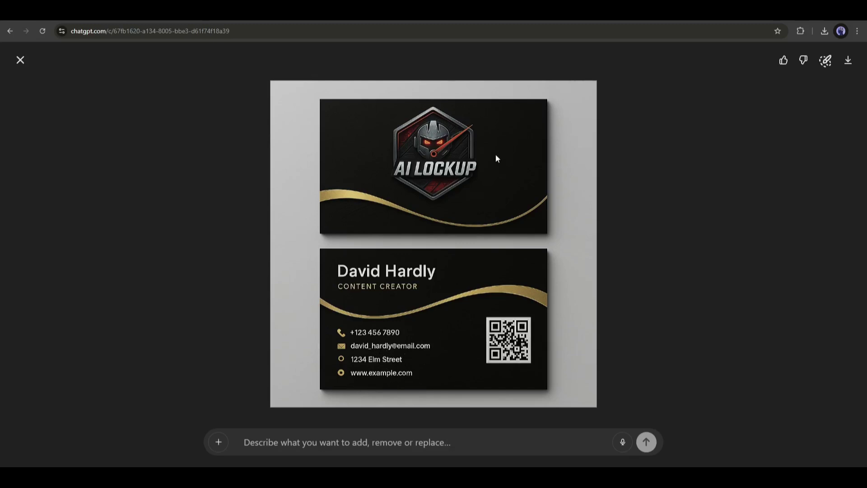
click(20, 60)
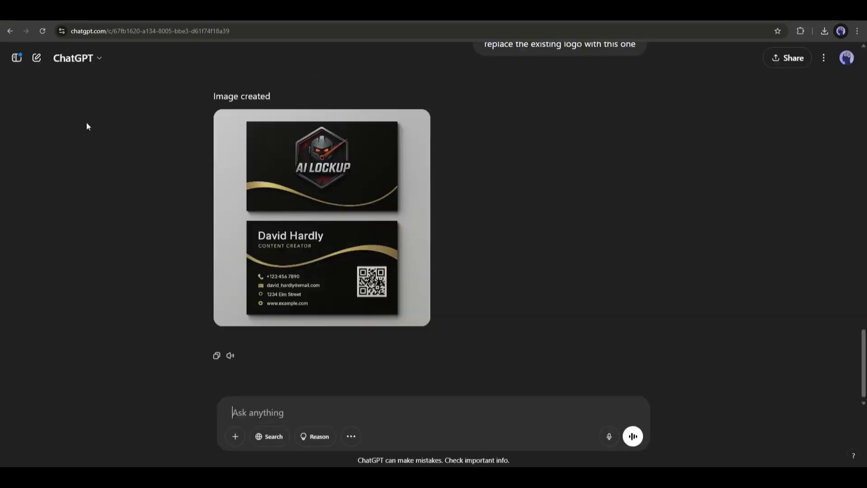
text(Creat)
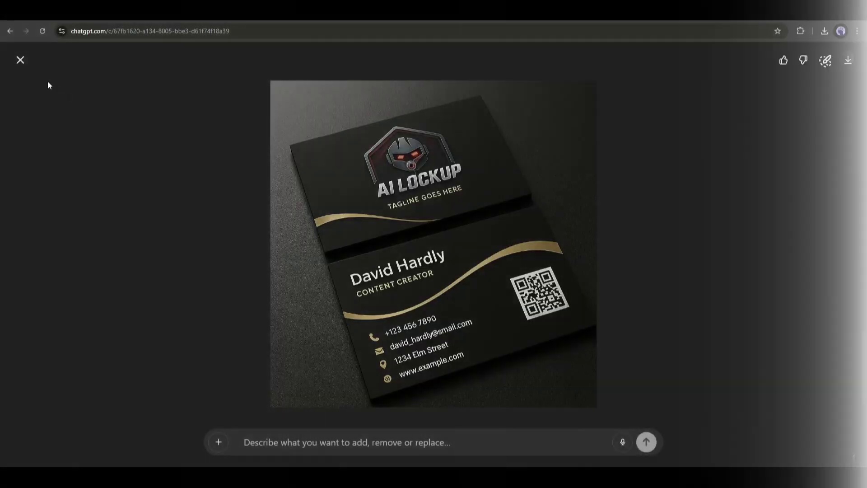
- Compare the angled business card mockup with its one-line prompt and the flat card it was based on
click(20, 60)
scroll(373, 278, up, 5)
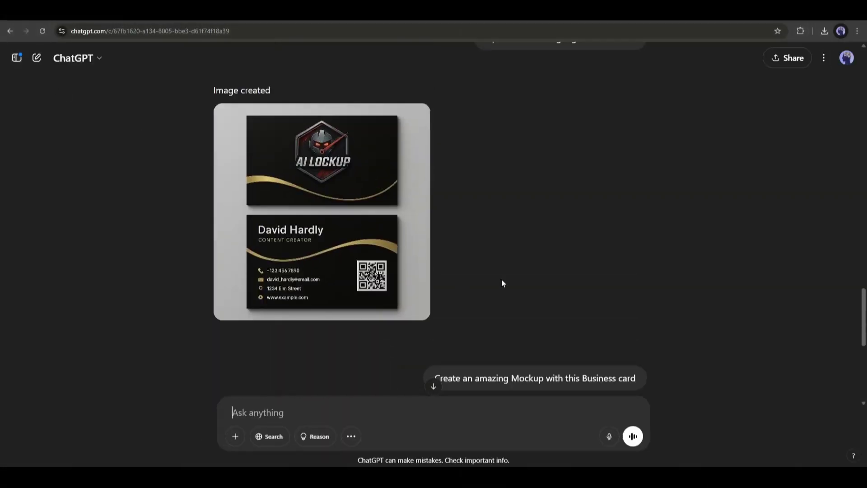
drag(555, 333, 635, 333)
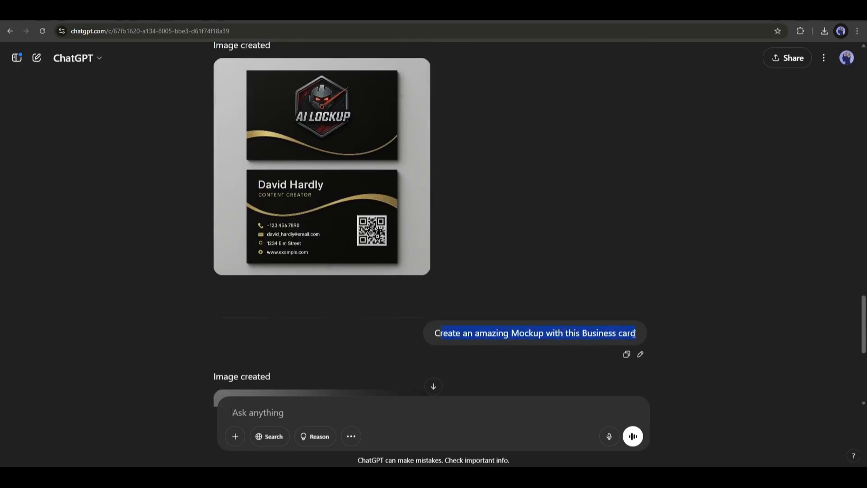
scroll(553, 332, down, 6)
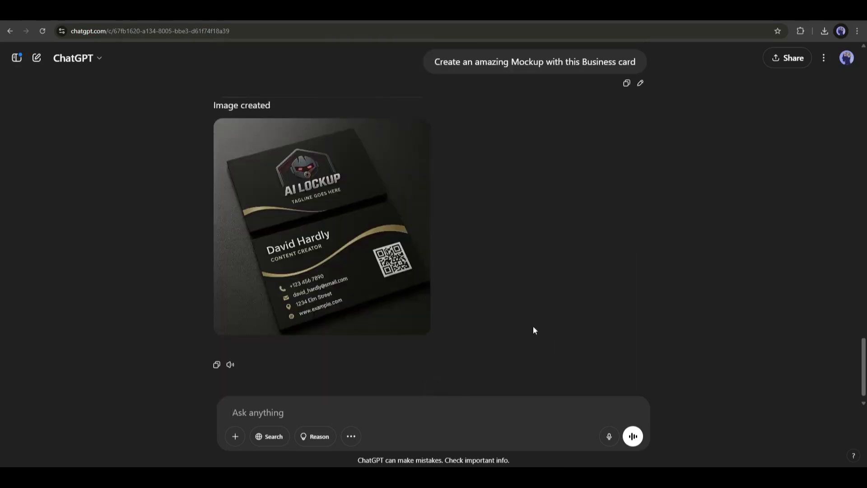
scroll(534, 331, up, 8)
scroll(484, 313, down, 4)
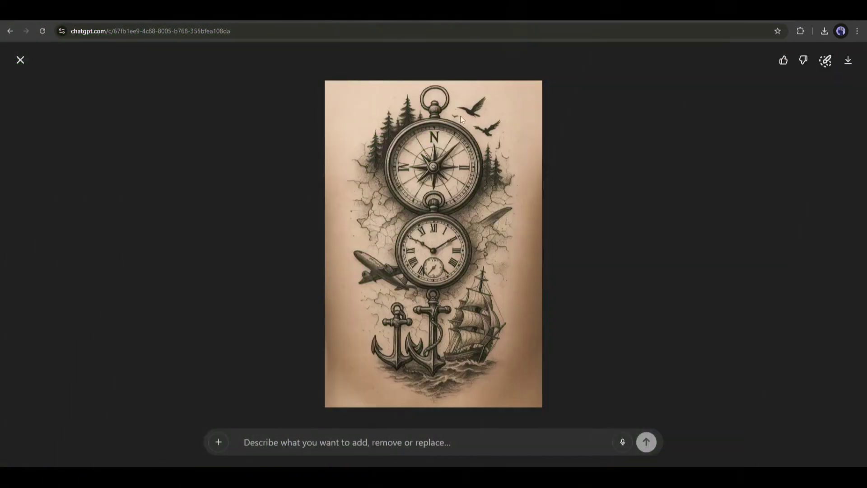
- Read the tattoo design prompt, highlighting the vintage compass, trees and birds, pocket watch, airplane and anchor details
click(20, 60)
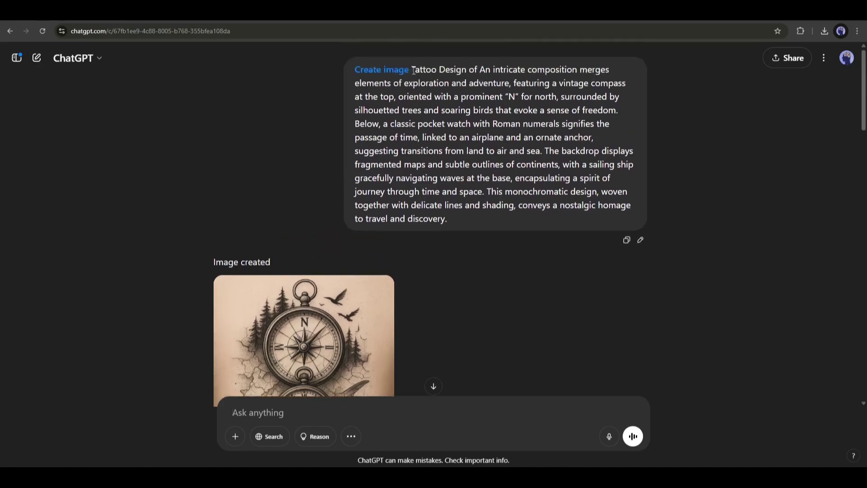
drag(411, 69, 612, 69)
drag(371, 87, 539, 95)
click(486, 100)
drag(491, 108, 587, 110)
drag(469, 124, 564, 168)
click(438, 189)
- View the generated compass and pocket watch tattoo on skin tone enlarged, and close it
scroll(431, 202, down, 5)
click(315, 158)
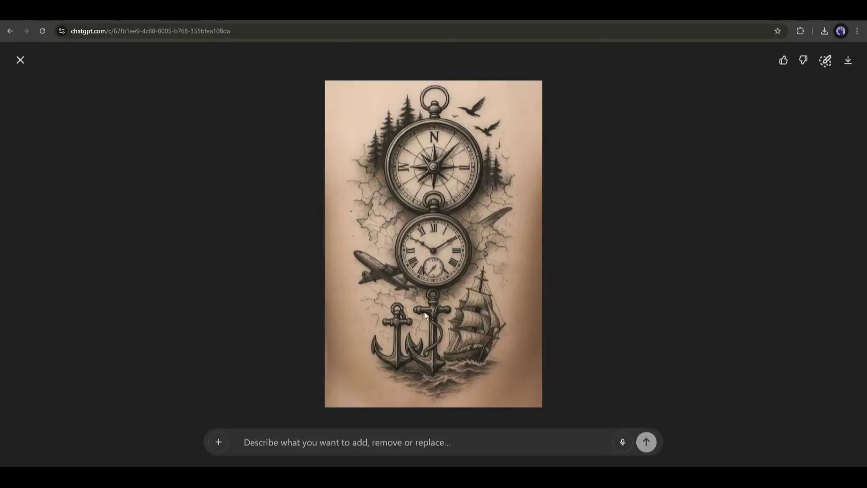
click(22, 67)
- Read the follow-up request "Draw it in a write Background" and view the white-background tattoo version enlarged
scroll(321, 131, down, 6)
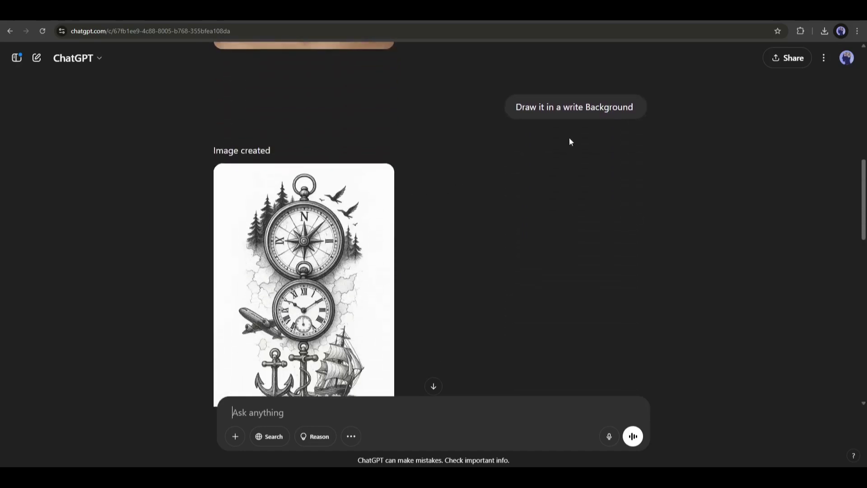
drag(633, 107, 536, 107)
scroll(379, 174, down, 3)
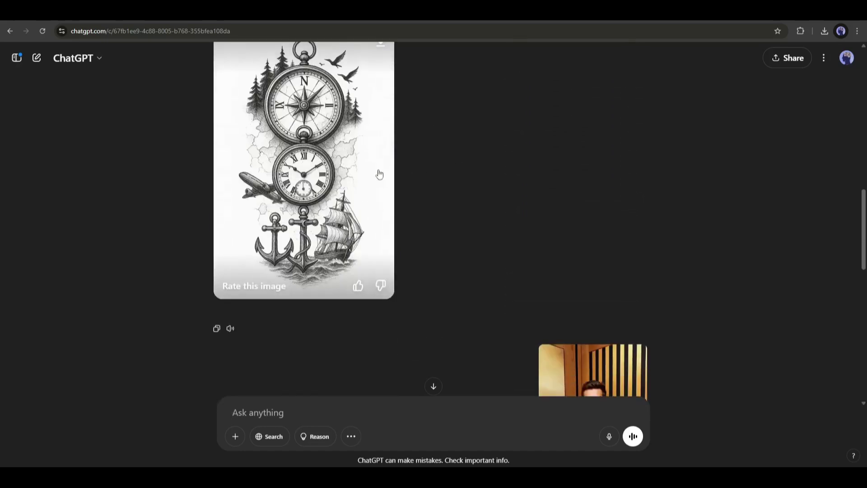
click(331, 143)
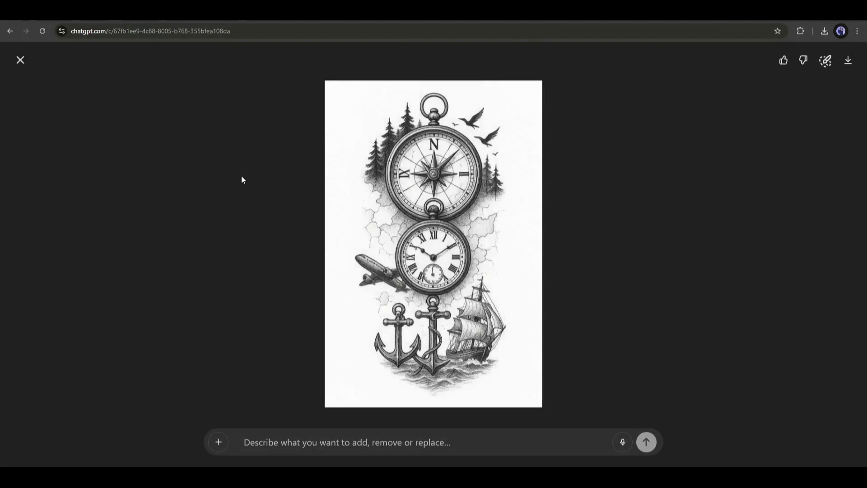
click(19, 60)
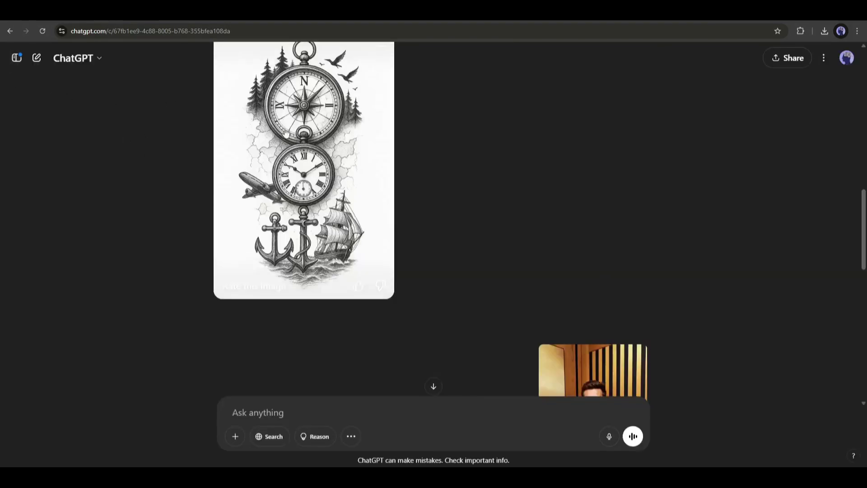
- Examine the uploaded photo of the man and the request to add the tattoo on his arm between elbow and shoulder
scroll(297, 144, down, 6)
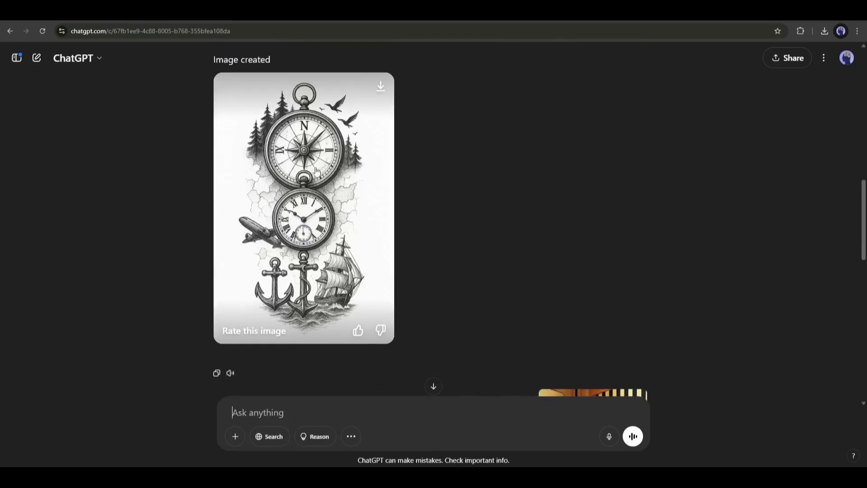
scroll(656, 195, down, 1)
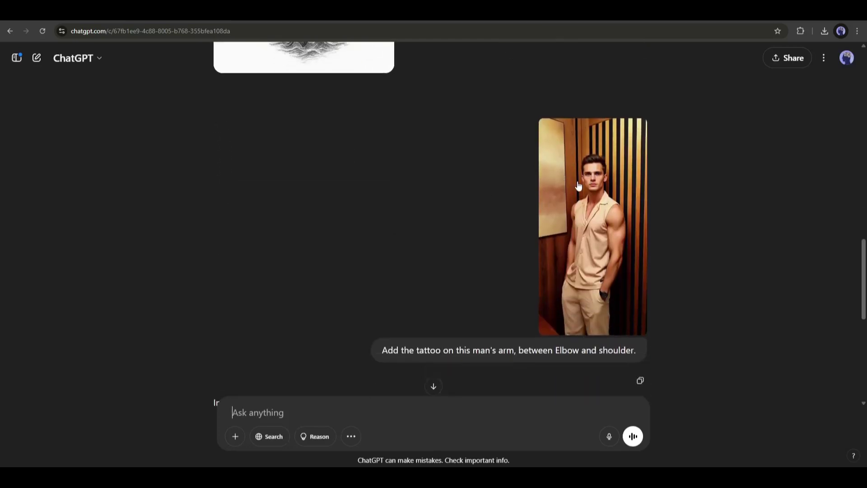
click(574, 181)
click(272, 162)
scroll(403, 271, down, 2)
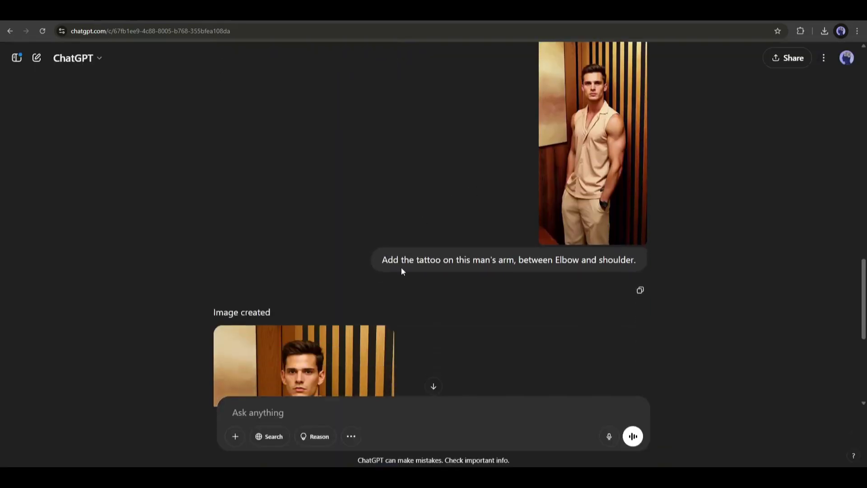
drag(516, 261, 639, 263)
scroll(530, 167, down, 5)
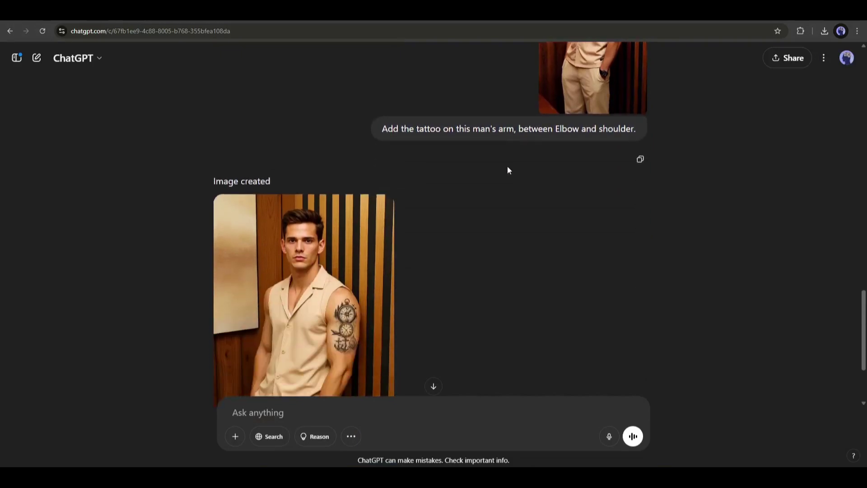
- View the generated photo of the man with the arm tattoo enlarged and compare it with the original photo and request
click(380, 165)
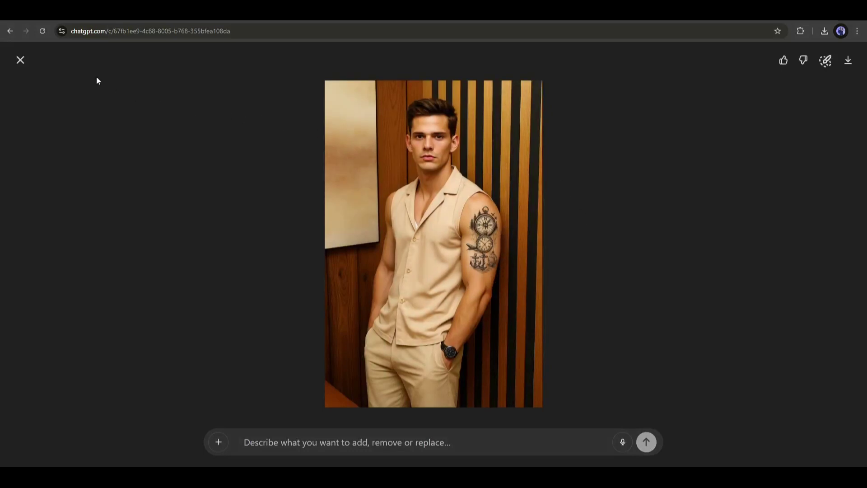
click(25, 67)
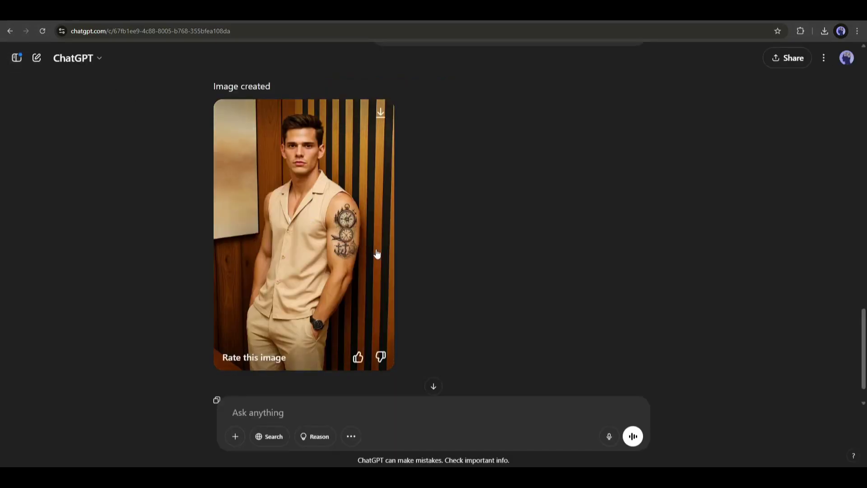
scroll(531, 265, up, 5)
scroll(592, 169, down, 2)
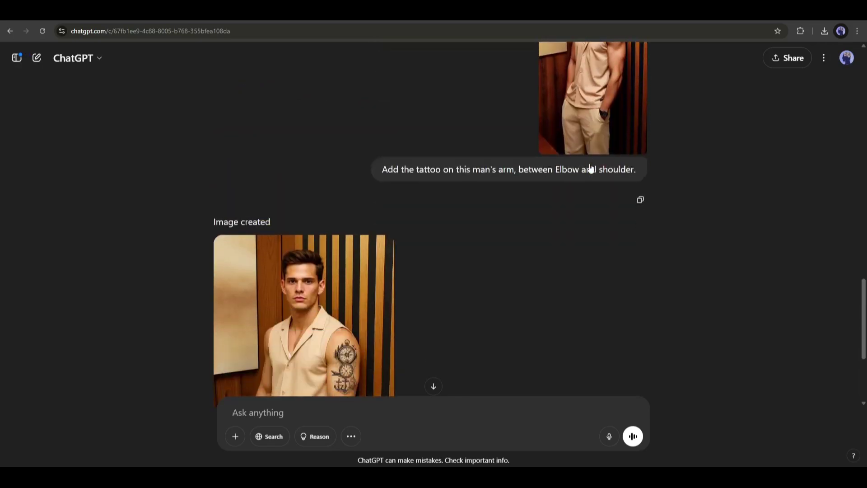
scroll(419, 262, up, 5)
scroll(601, 244, down, 8)
scroll(593, 246, down, 1)
scroll(593, 246, up, 2)
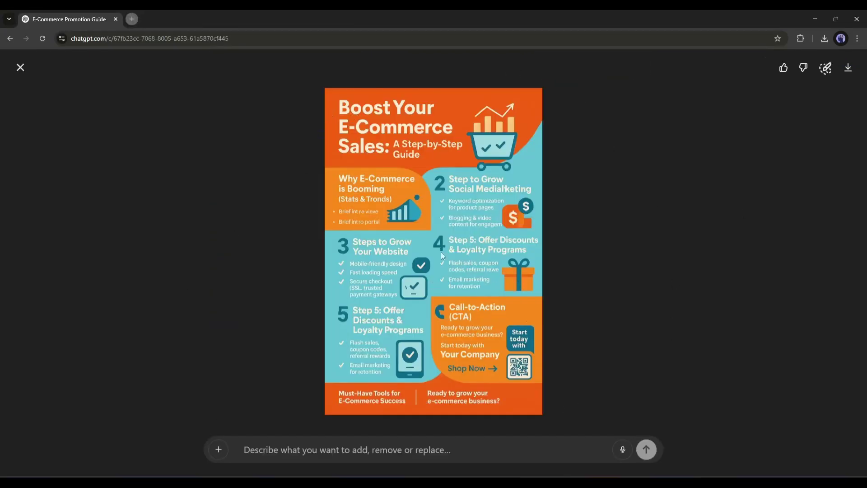
- Read through the full prompt for the e-commerce infographic and view the generated infographic enlarged again
click(20, 68)
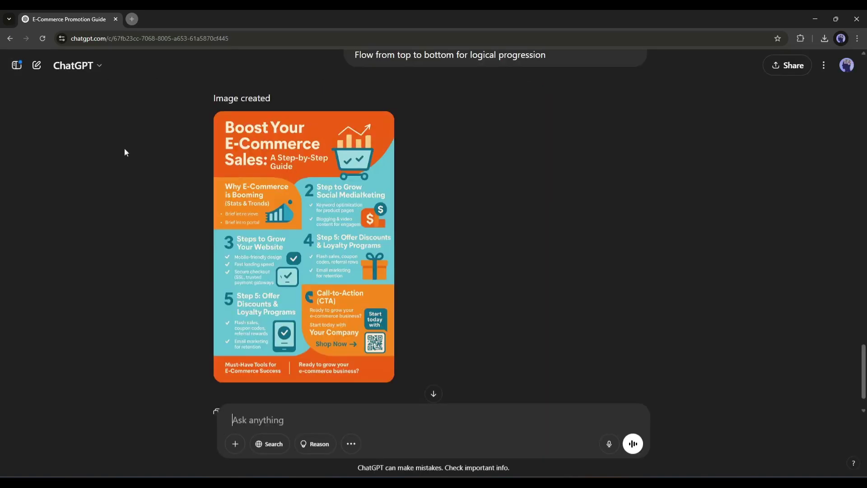
scroll(445, 255, up, 20)
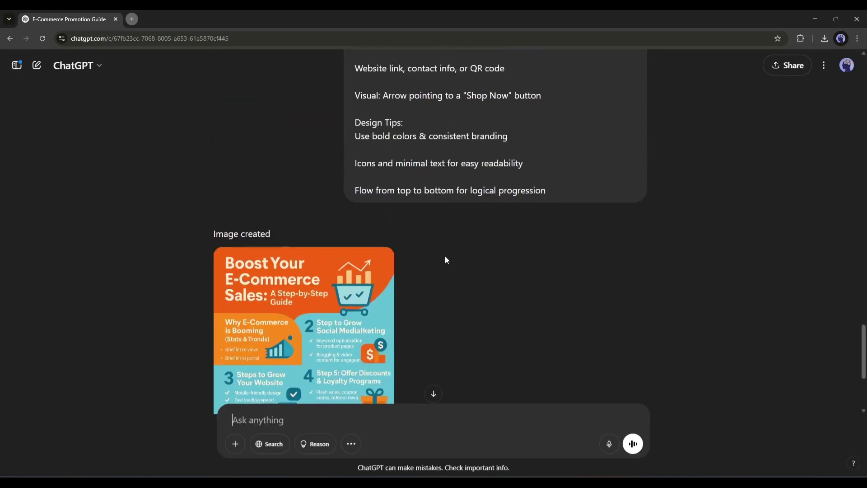
scroll(445, 256, up, 10)
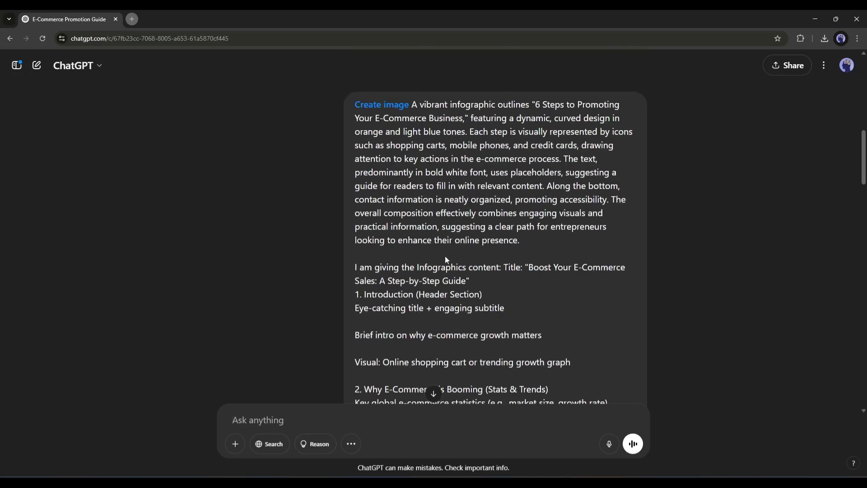
drag(352, 105, 398, 171)
scroll(399, 171, down, 2)
scroll(372, 191, down, 9)
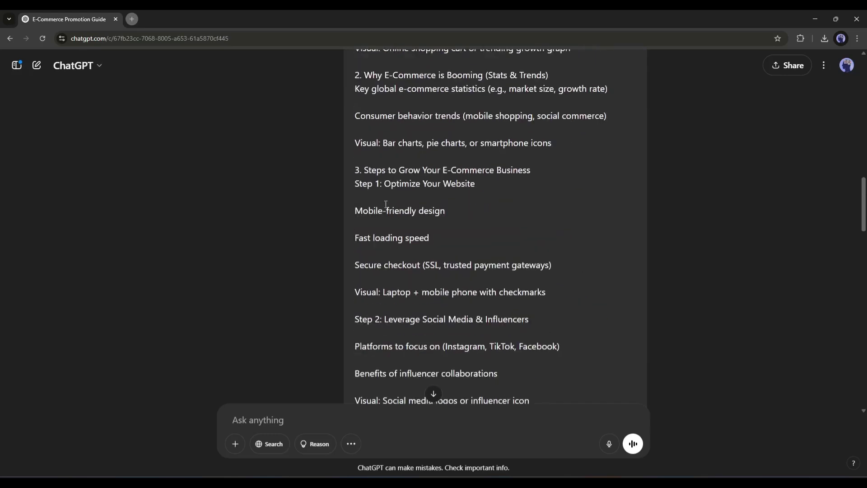
scroll(372, 190, down, 10)
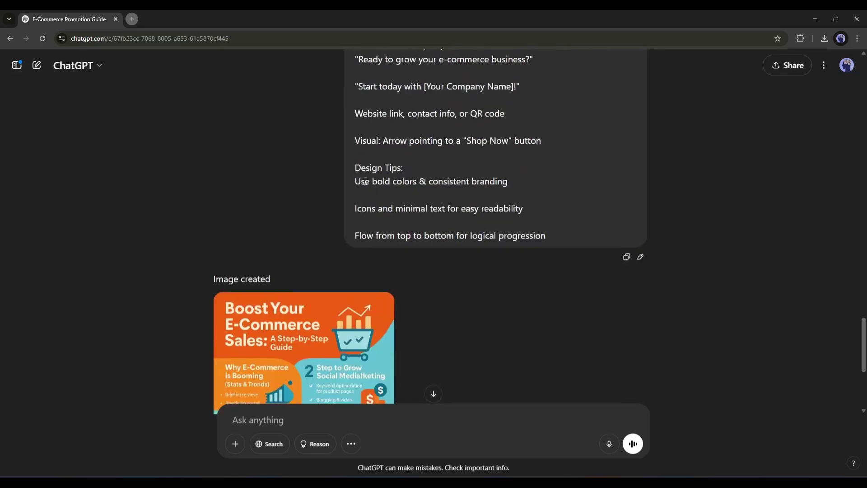
scroll(407, 185, down, 5)
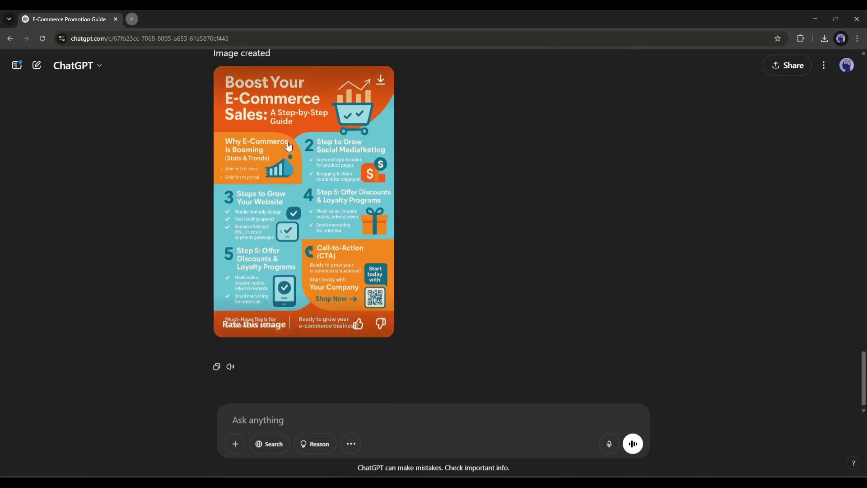
click(388, 190)
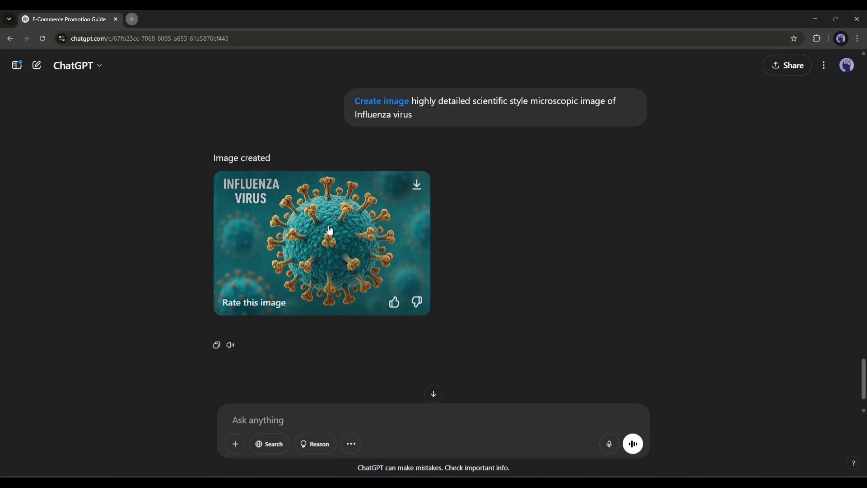
- View the generated influenza virus image enlarged and read its prompt for a highly detailed scientific style microscopic image
click(327, 223)
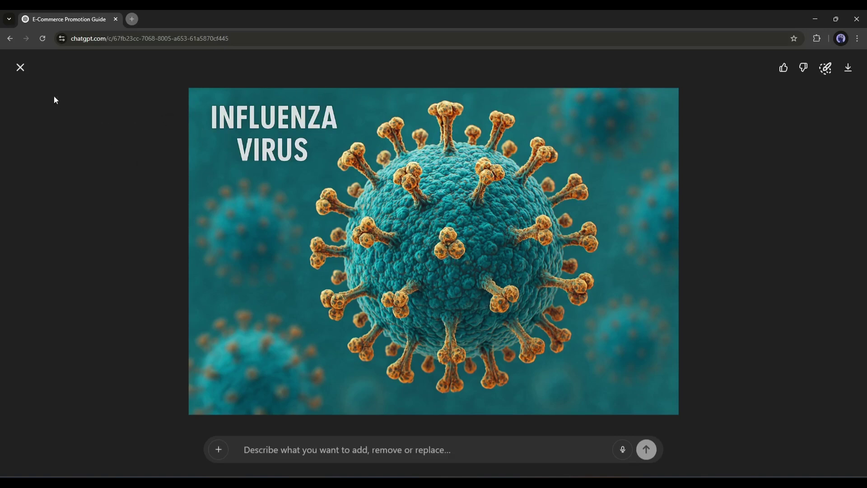
click(21, 69)
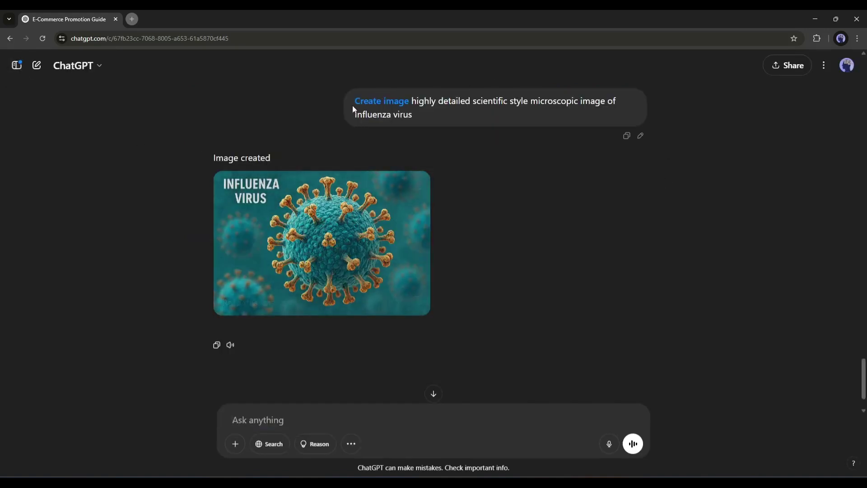
drag(354, 103, 416, 103)
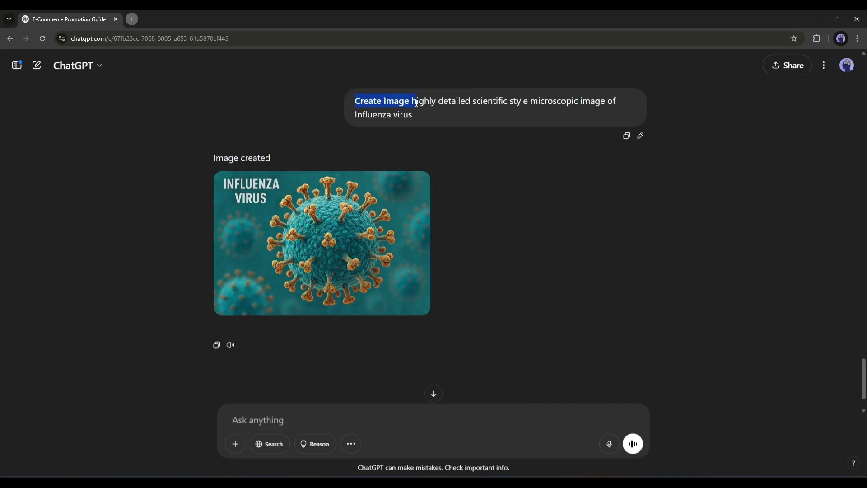
drag(470, 103, 629, 104)
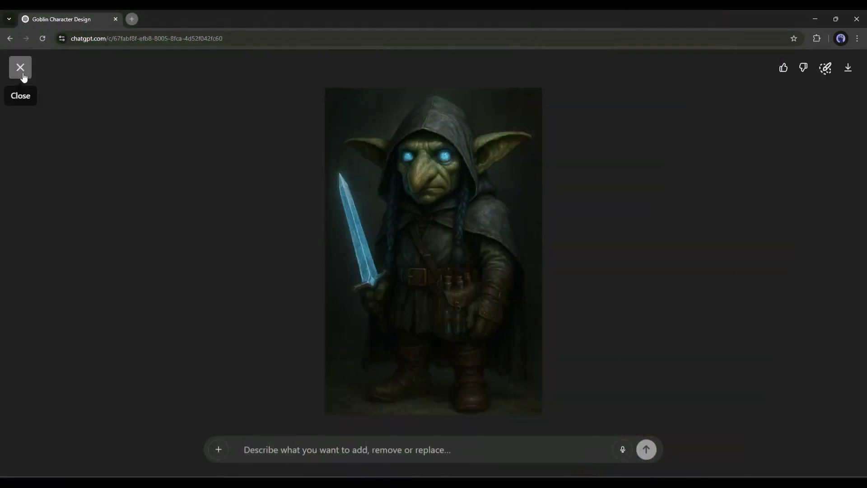
- Close the enlarged goblin image and read its character prompt describing the braids, skin, hooded cloak, ears, vial pouch and crystal sword
click(21, 68)
scroll(409, 211, up, 3)
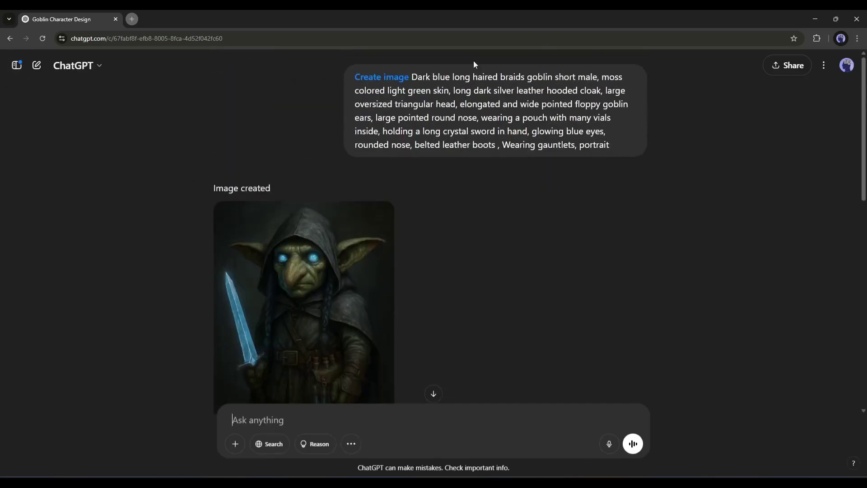
drag(414, 77, 508, 75)
drag(578, 76, 629, 80)
drag(387, 90, 627, 90)
drag(376, 104, 550, 107)
drag(431, 117, 561, 134)
- View the generated goblin character portrait enlarged, and close it
scroll(409, 205, down, 5)
scroll(360, 182, up, 3)
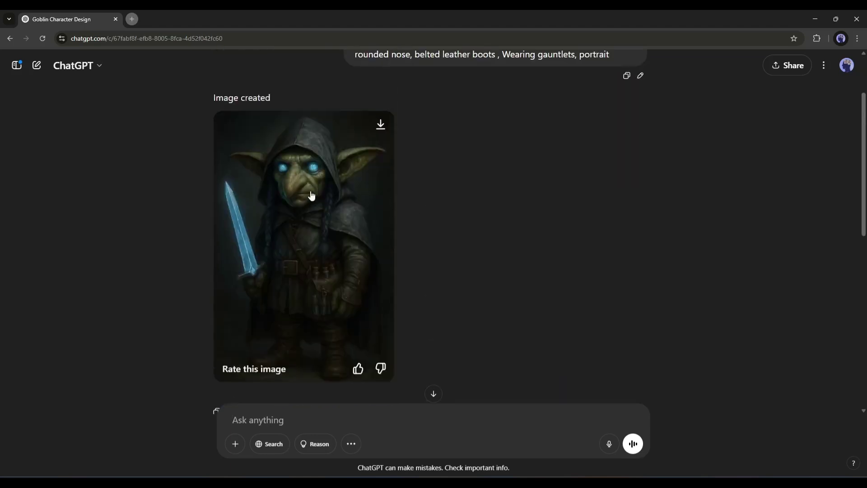
click(318, 135)
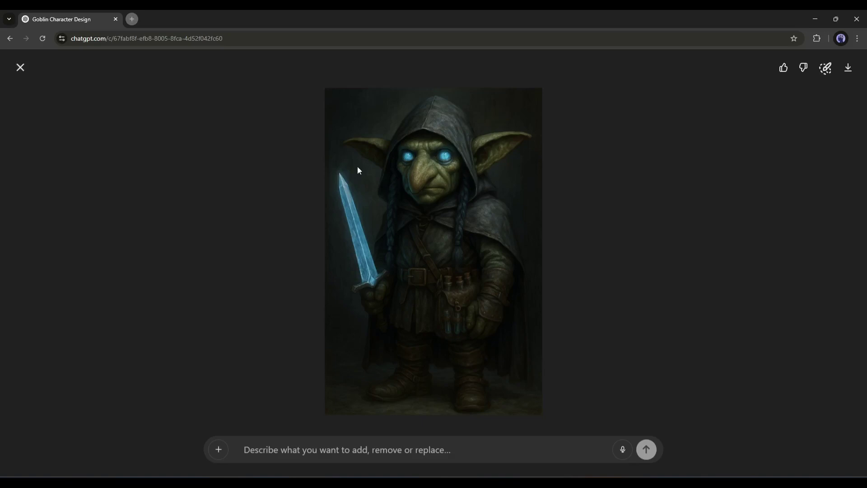
click(21, 67)
- Read the follow-up request to place the character in front of a haunted castle and view the resulting image enlarged
scroll(311, 120, down, 6)
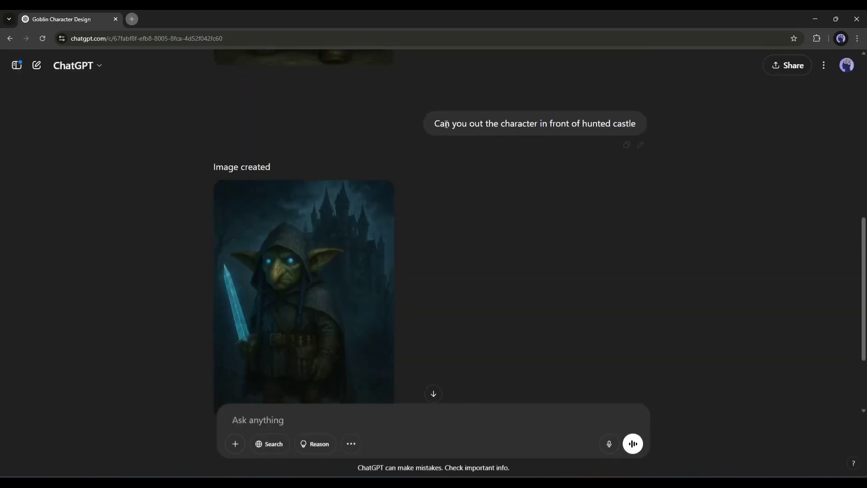
drag(446, 124, 647, 128)
scroll(452, 163, down, 3)
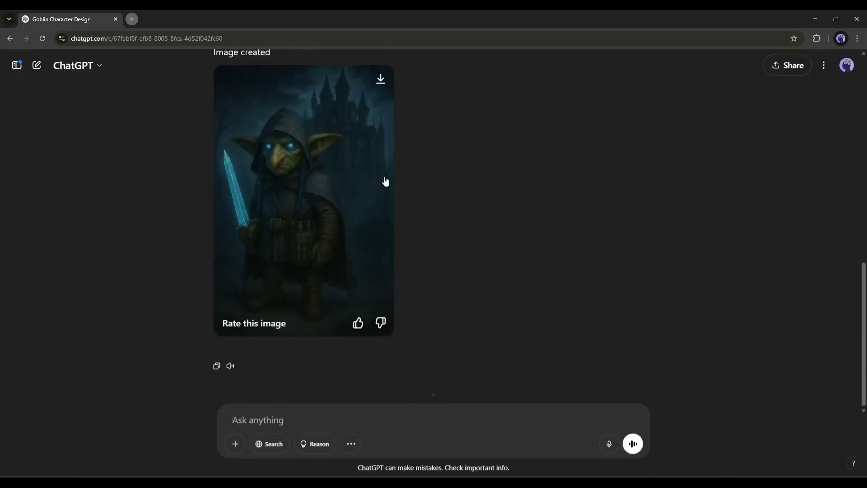
click(343, 132)
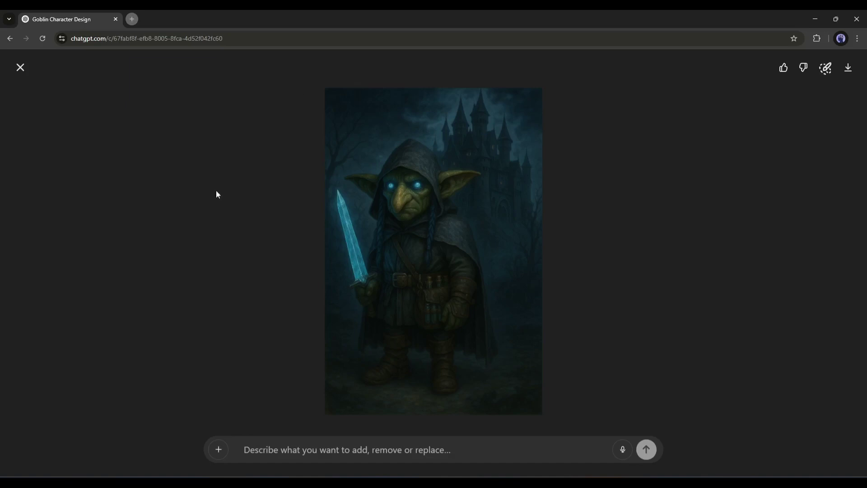
click(20, 67)
- Compare the haunted castle version of the goblin with the original portrait
scroll(291, 260, up, 6)
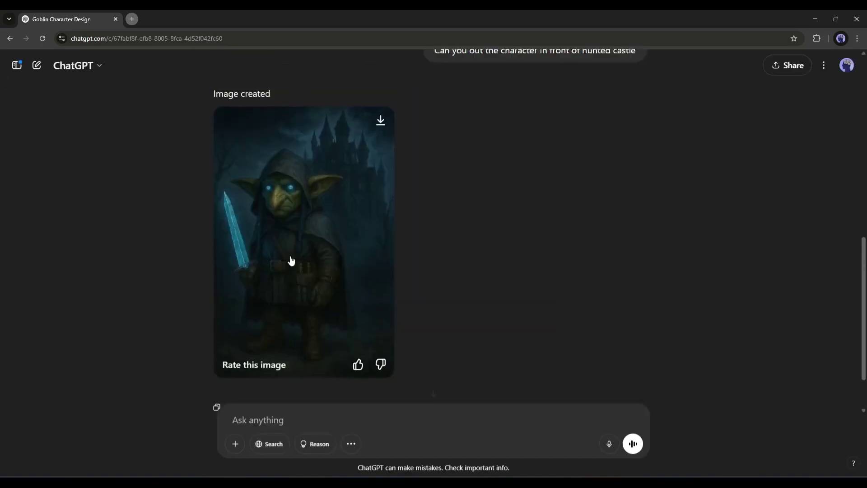
scroll(290, 260, up, 3)
scroll(290, 259, down, 7)
scroll(290, 260, up, 7)
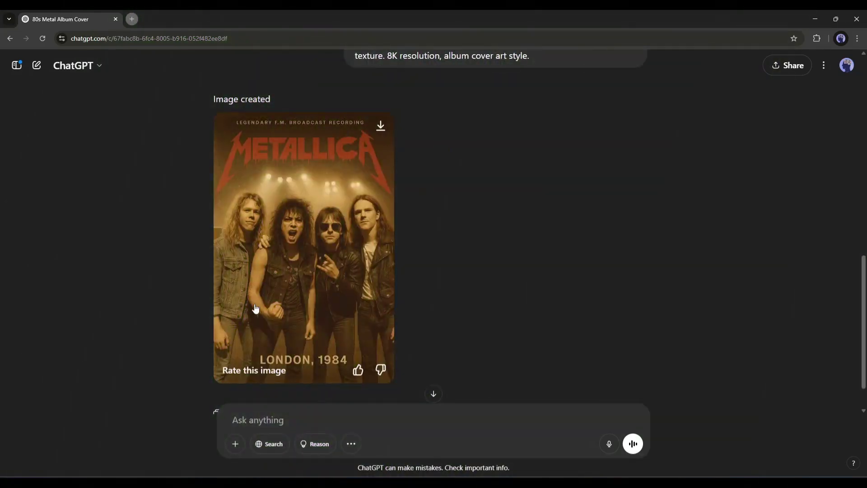
- Read the prompt for the 80's heavy metal and hard rock album cover showing a singer and guitarist
scroll(254, 309, up, 10)
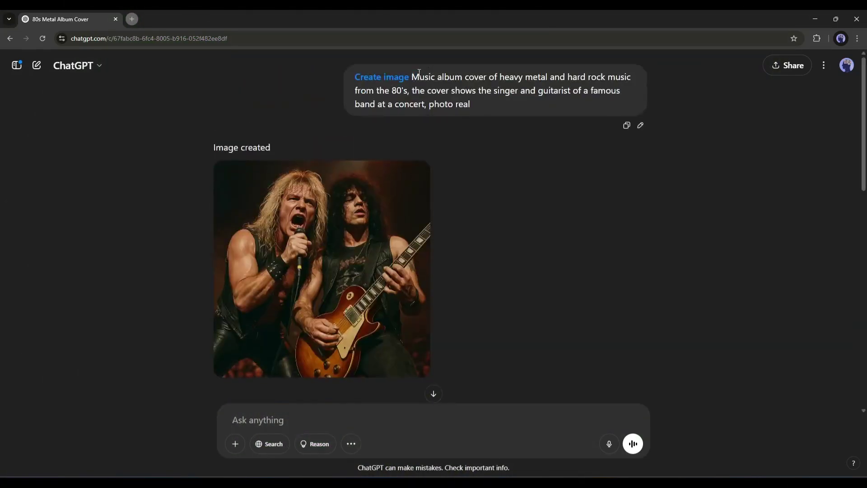
drag(412, 77, 634, 80)
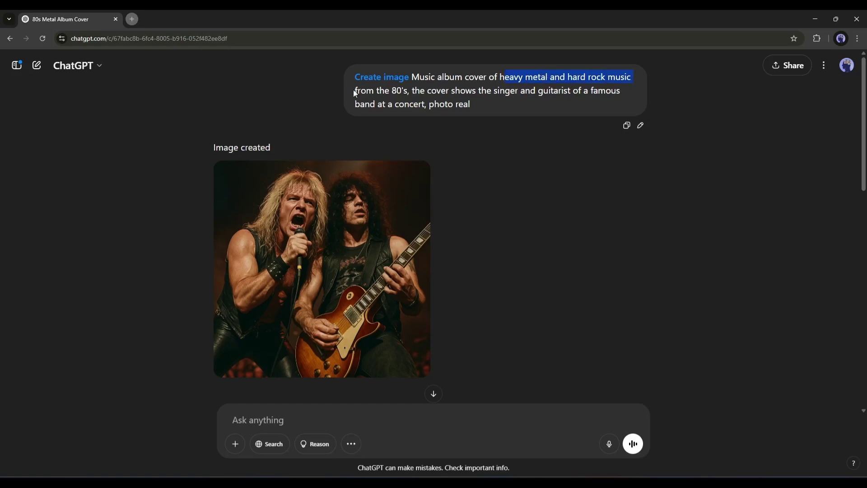
drag(355, 93, 562, 93)
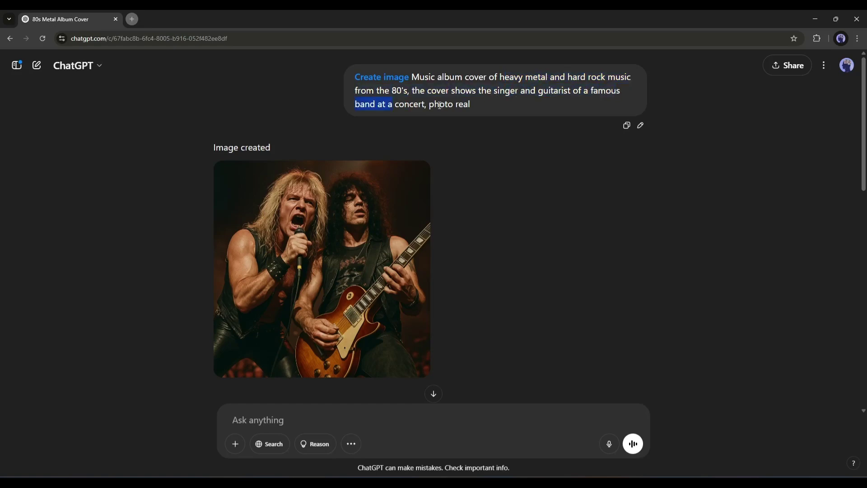
- Look over both album cover results and view the sepia-toned Metallica cover enlarged, and close it
scroll(318, 178, down, 8)
scroll(334, 171, up, 5)
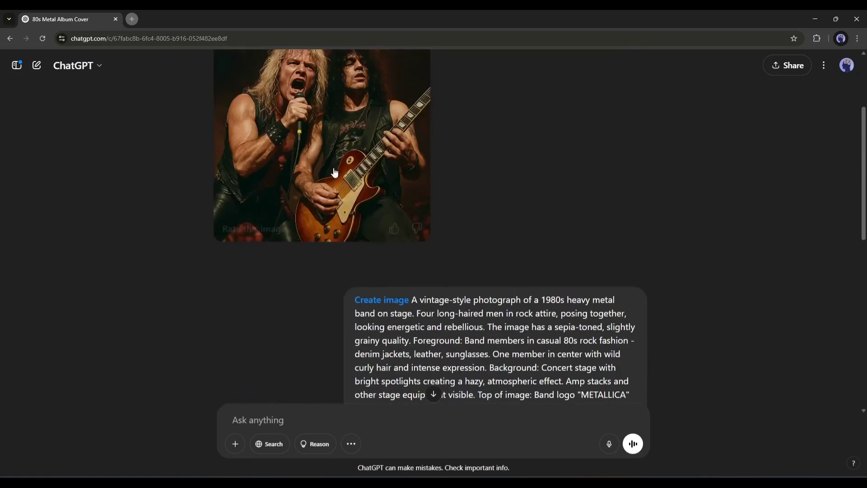
scroll(334, 171, down, 10)
click(304, 188)
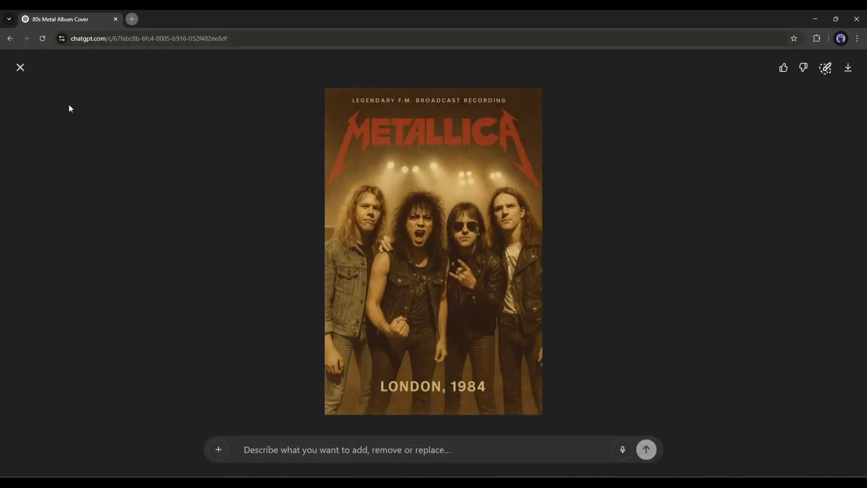
click(19, 71)
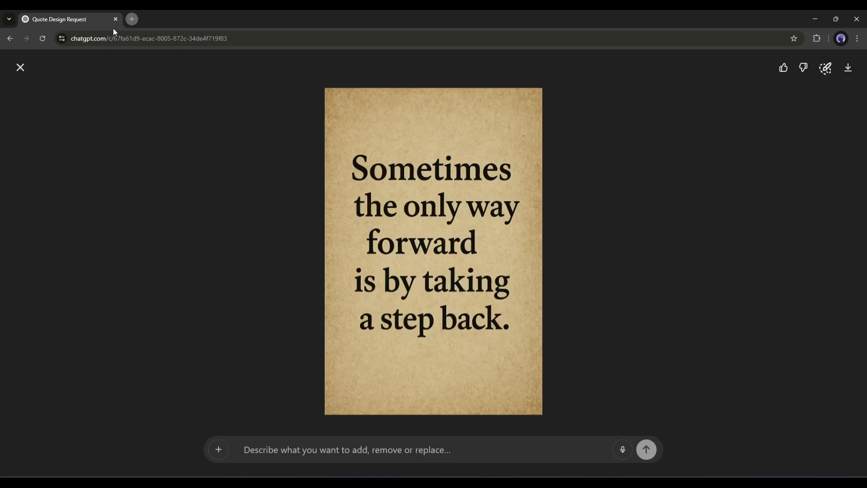
- Read the old wisdom quote prompt with big readable font and portrait size, and view the generated quote image enlarged
click(21, 68)
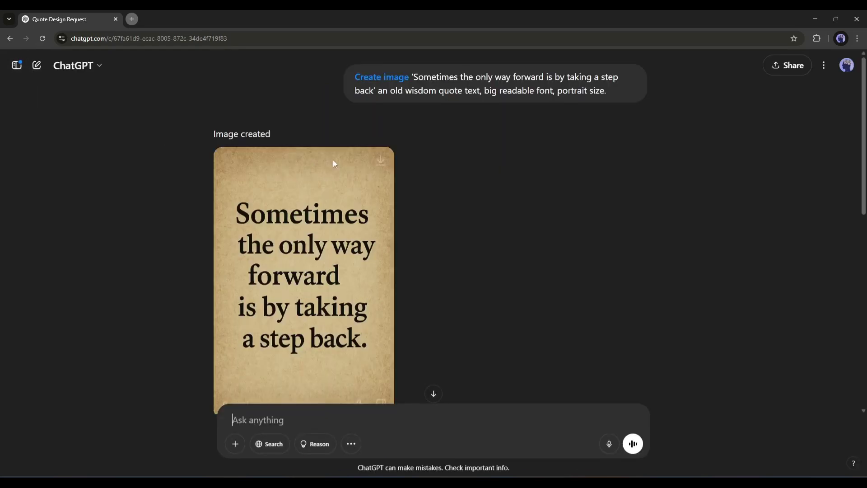
drag(412, 75, 631, 77)
drag(394, 92, 478, 92)
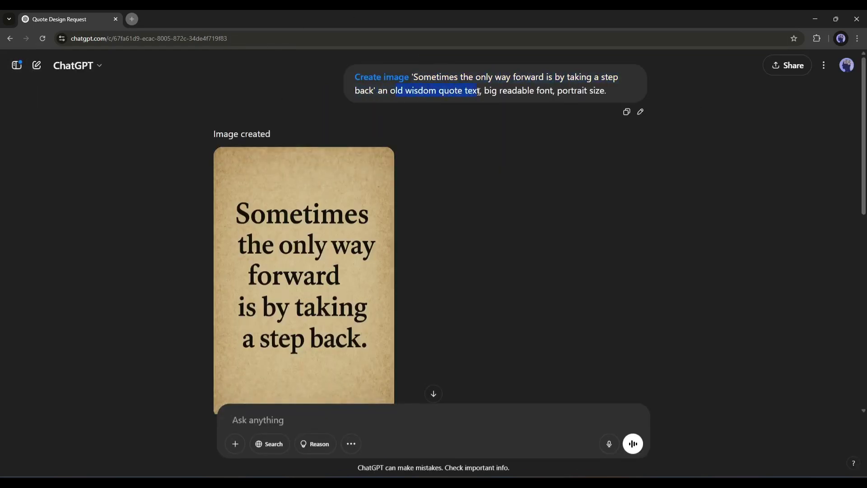
scroll(367, 155, down, 2)
click(368, 155)
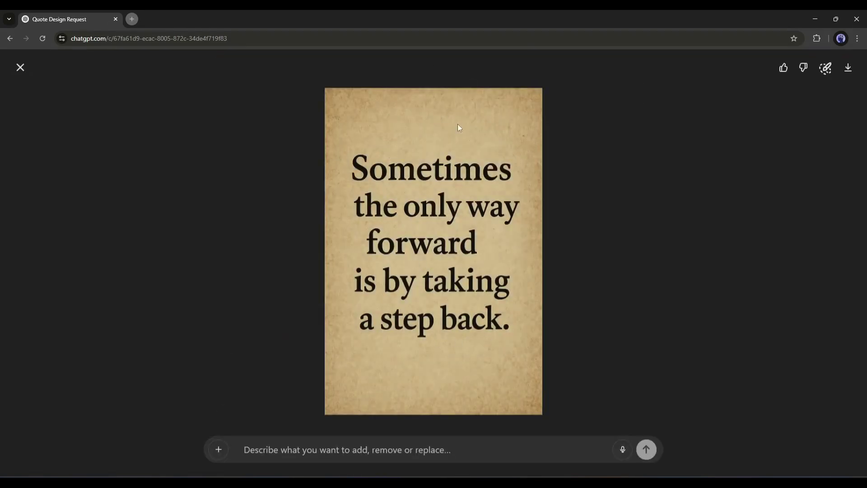
click(20, 69)
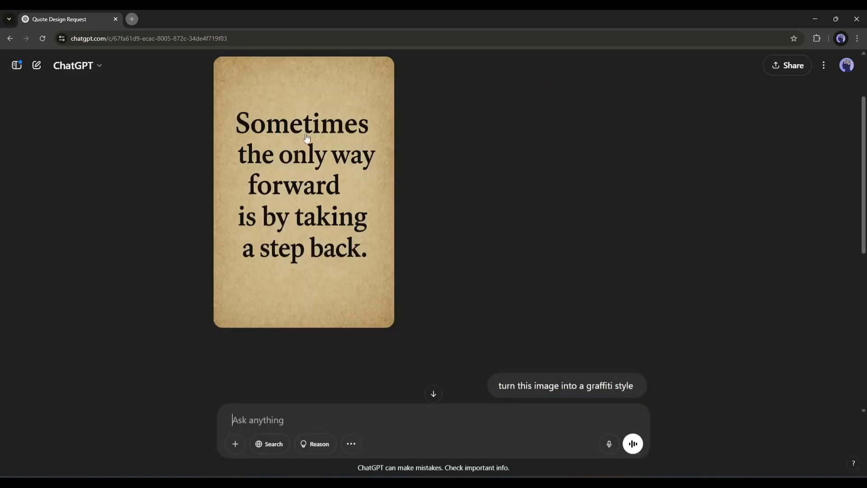
scroll(358, 188, up, 2)
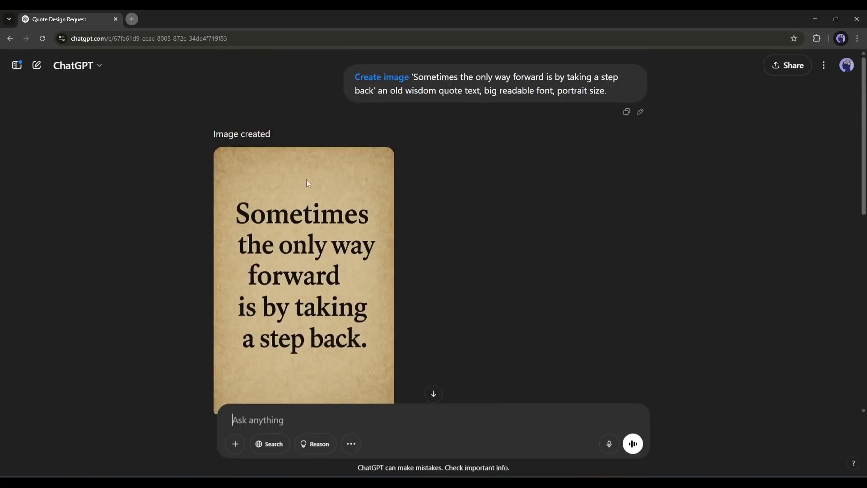
- Read the follow-up request "turn this image into a graffiti style" and view the graffiti version enlarged
scroll(311, 176, down, 5)
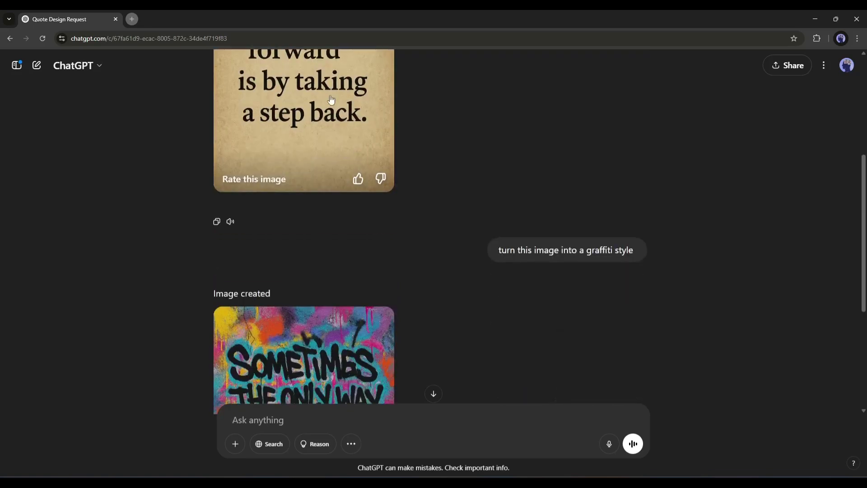
scroll(339, 151, down, 2)
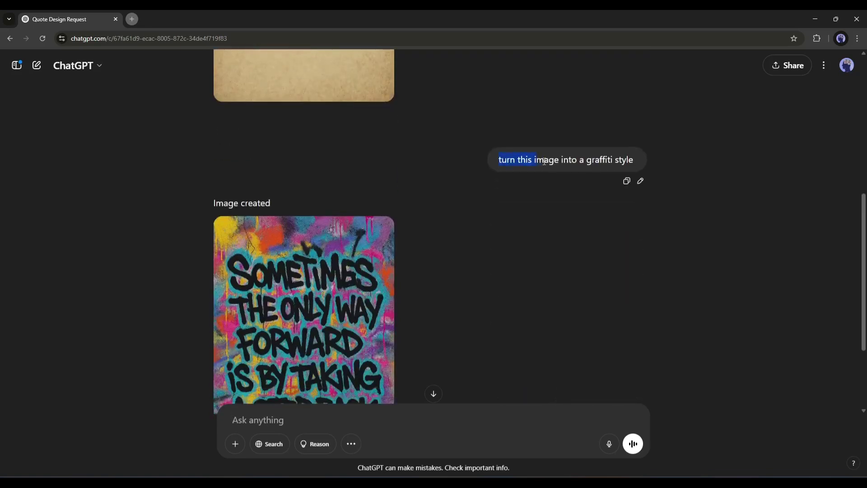
drag(544, 161, 644, 170)
click(553, 169)
scroll(553, 169, down, 3)
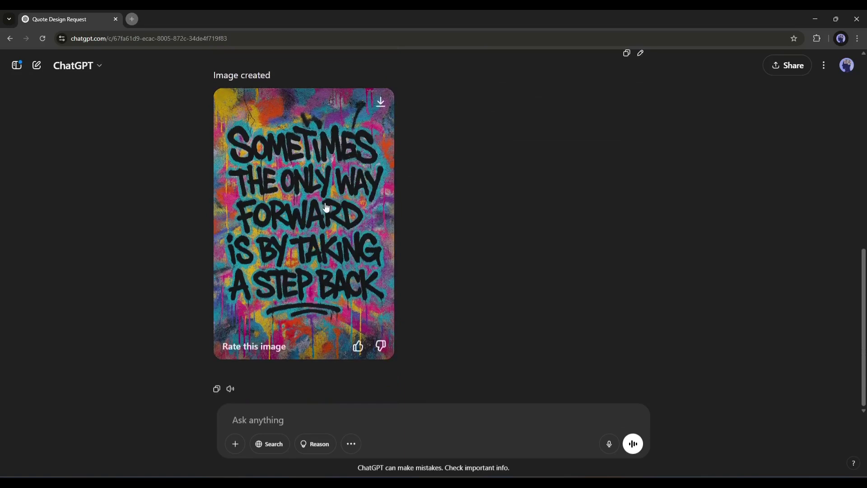
click(326, 207)
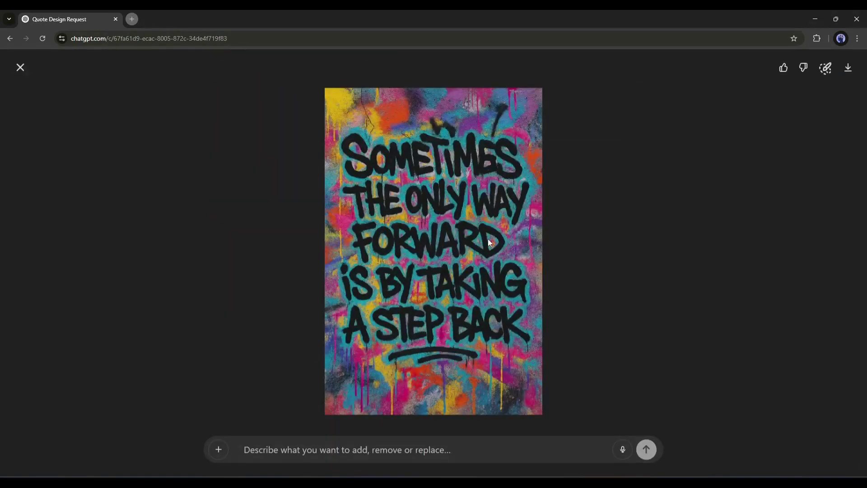
- Close the enlarged graffiti version and compare it with the original parchment-style quote image
click(20, 67)
scroll(287, 225, up, 1)
scroll(286, 221, up, 8)
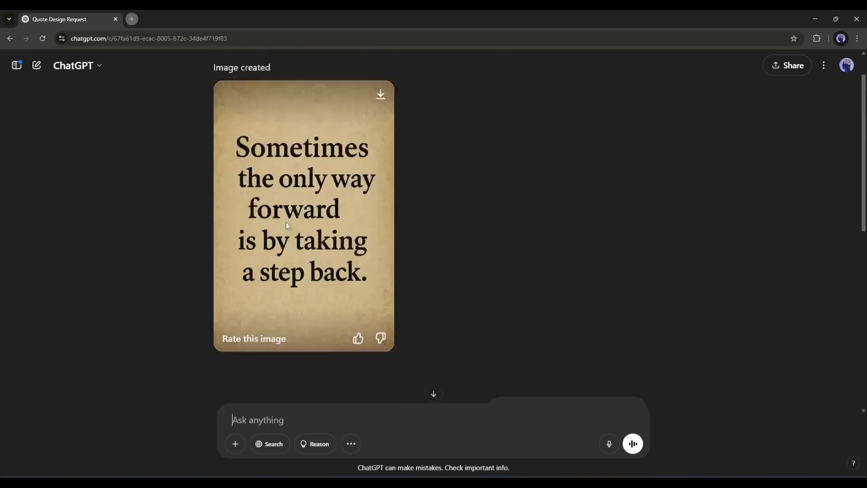
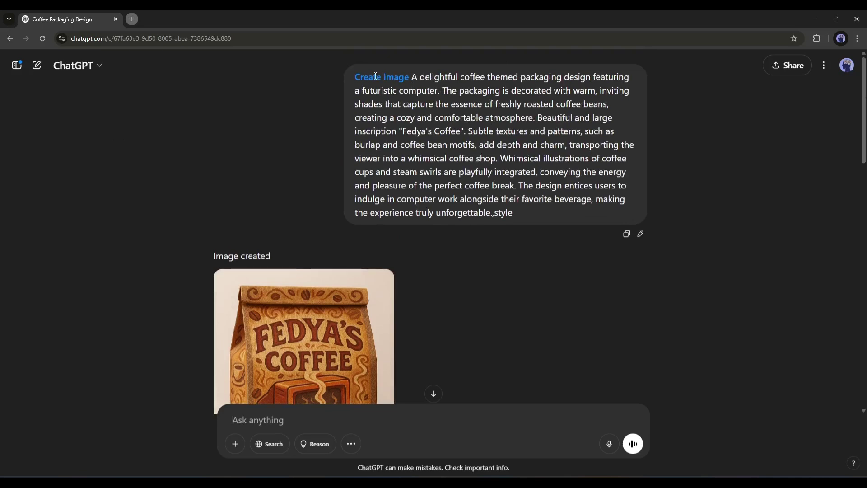
- Read the coffee-themed packaging prompt with the large "Fedya's Coffee" inscription
drag(417, 75, 479, 232)
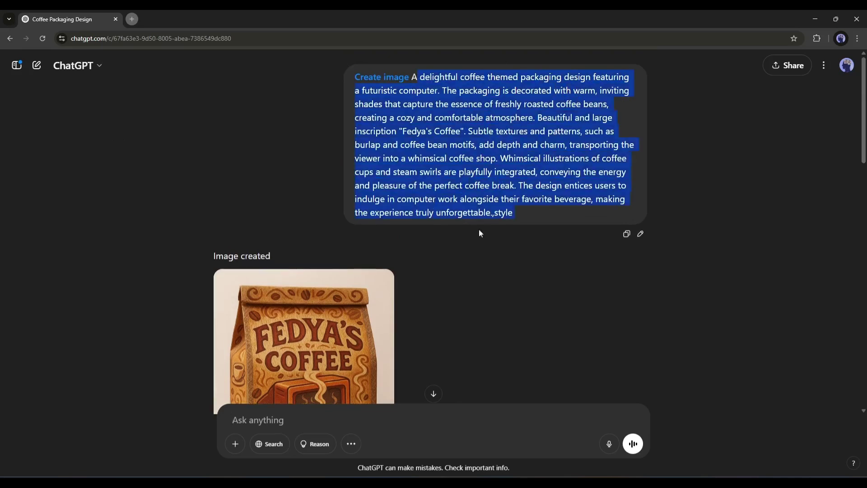
click(465, 190)
scroll(473, 183, down, 1)
scroll(473, 184, up, 1)
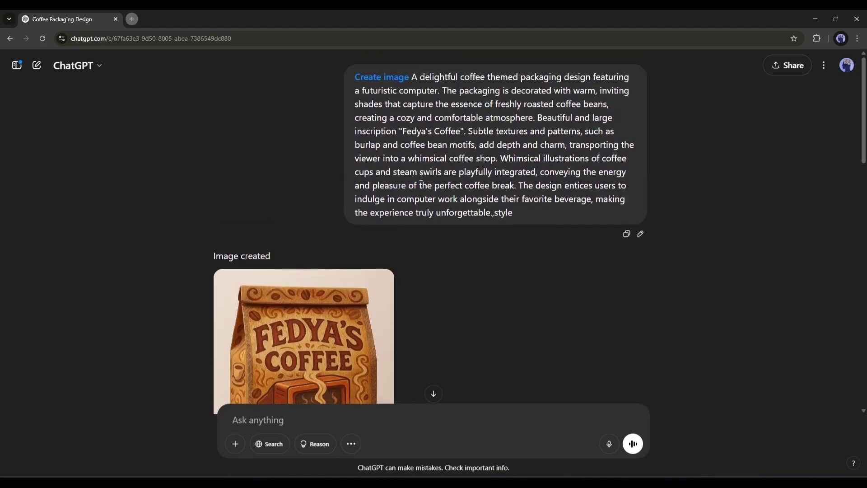
- View the attached rose purse image, read the New York crosswalk advertisement prompt, and view the generated model image enlarged
scroll(421, 177, down, 5)
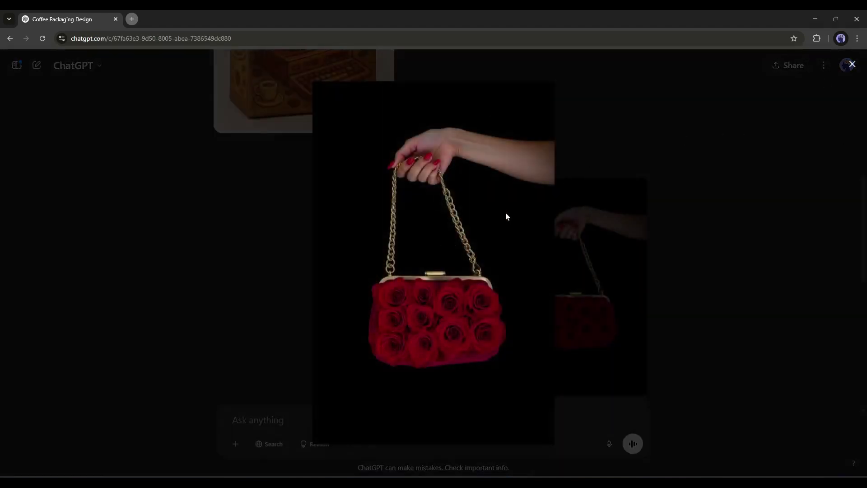
click(850, 65)
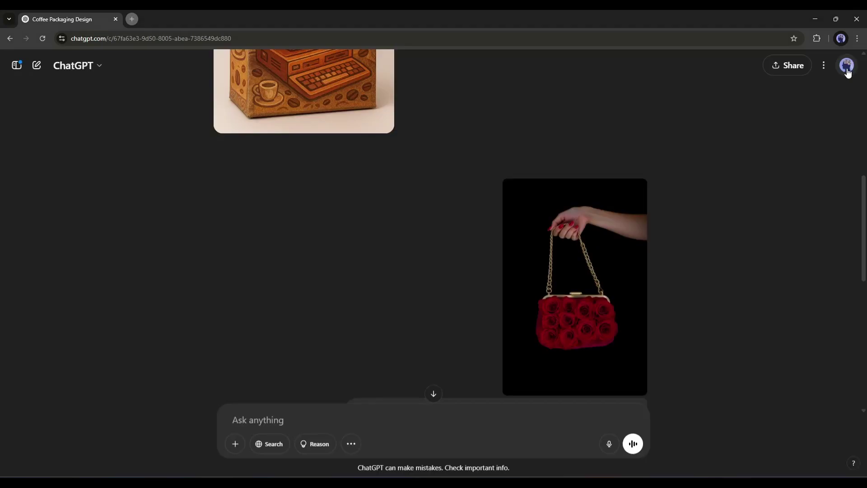
scroll(541, 188, down, 3)
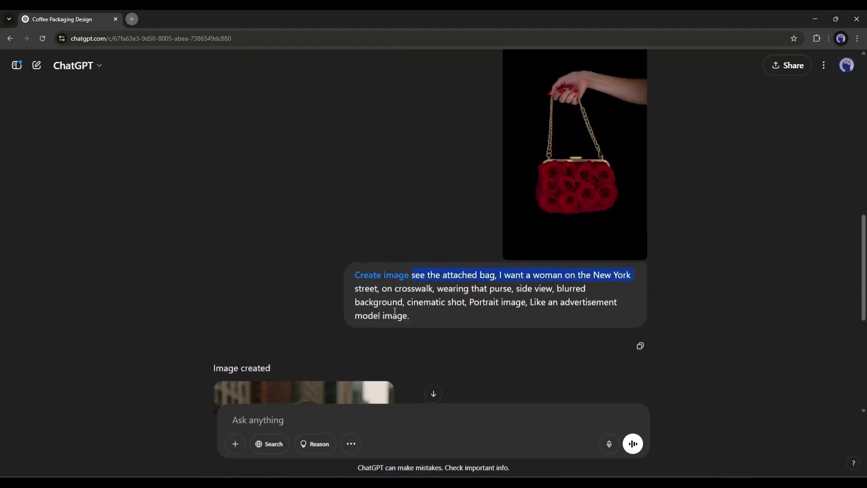
drag(378, 301, 512, 300)
scroll(477, 308, down, 5)
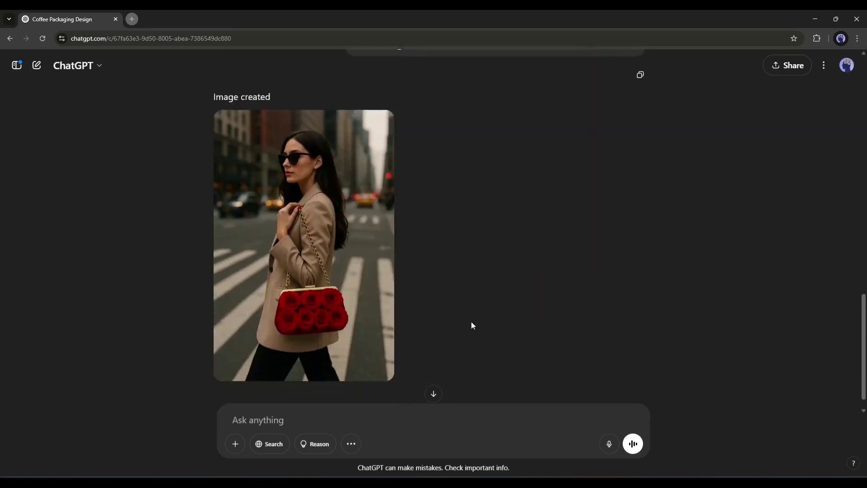
click(307, 239)
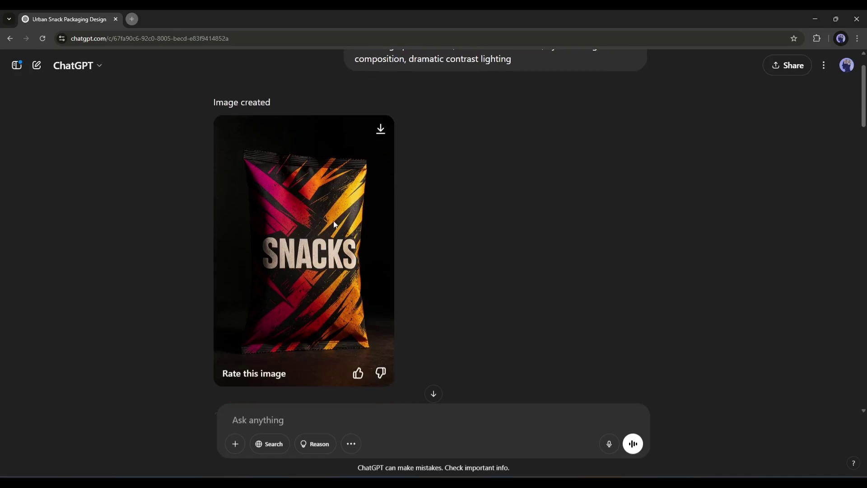
- View the snack bag mockup enlarged, close it, and read its urban streetwear-inspired packaging prompt
click(353, 218)
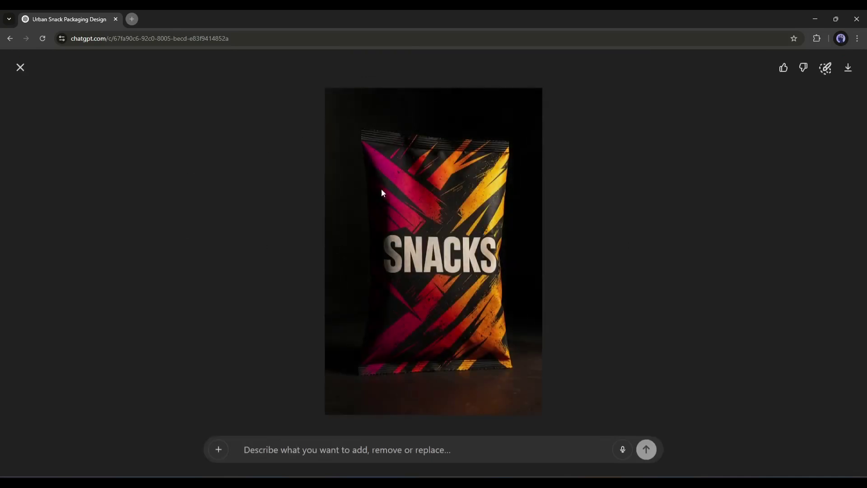
click(21, 68)
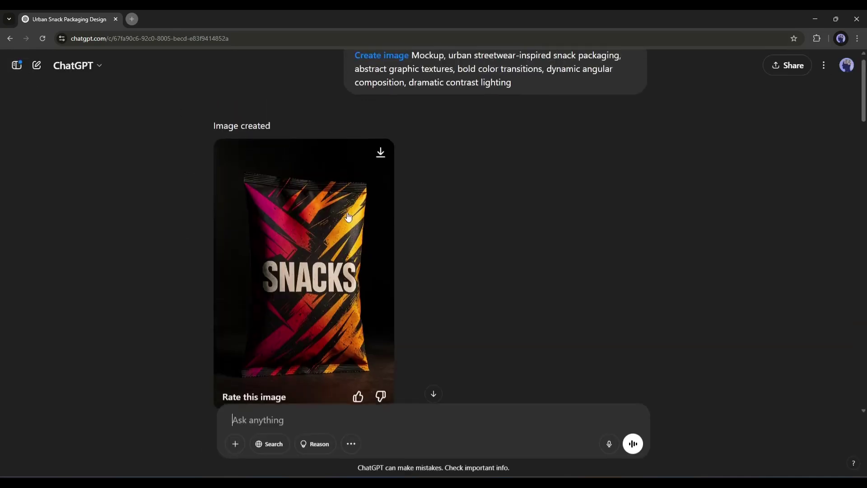
drag(419, 77, 478, 108)
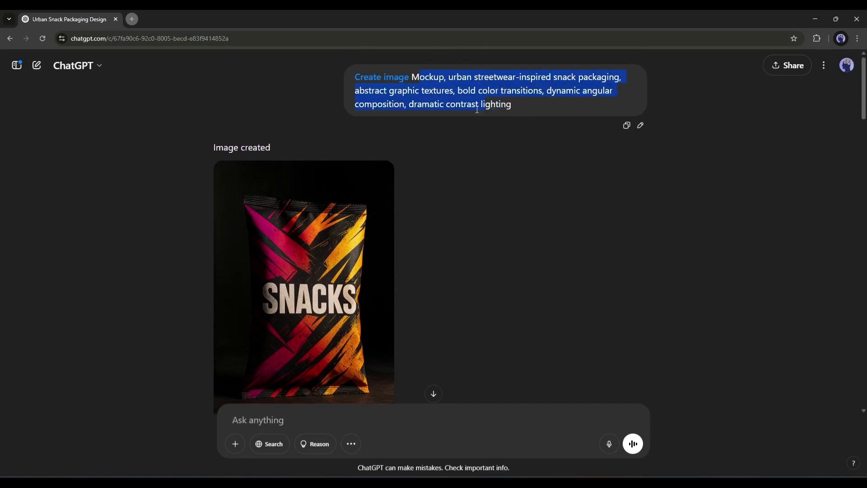
click(528, 91)
scroll(432, 199, down, 8)
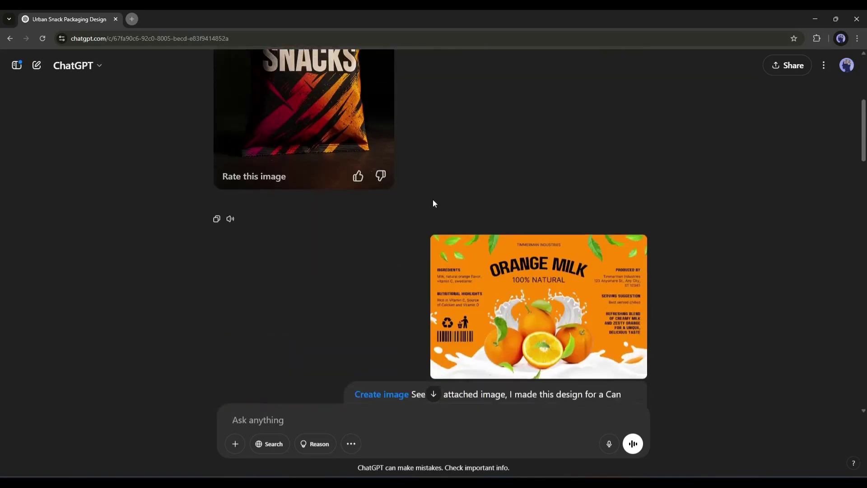
- View the attached Orange Milk label enlarged, close it, and read the prompt asking for a humorous can packaging mockup
click(492, 213)
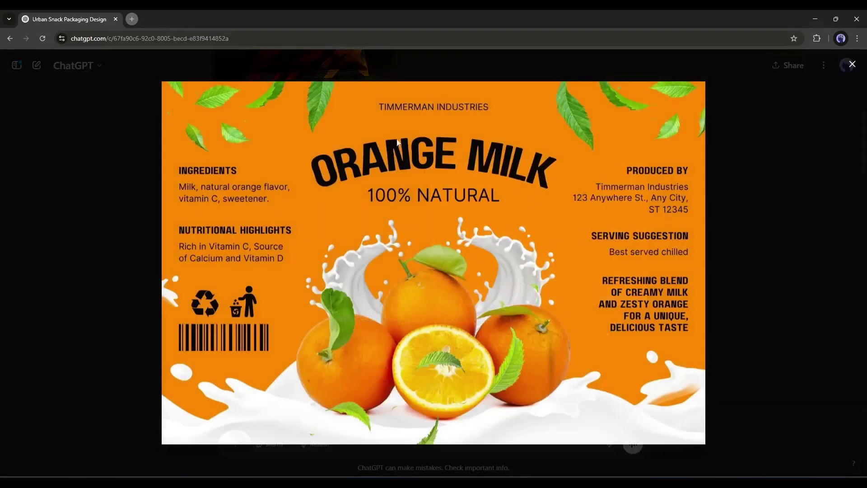
click(851, 65)
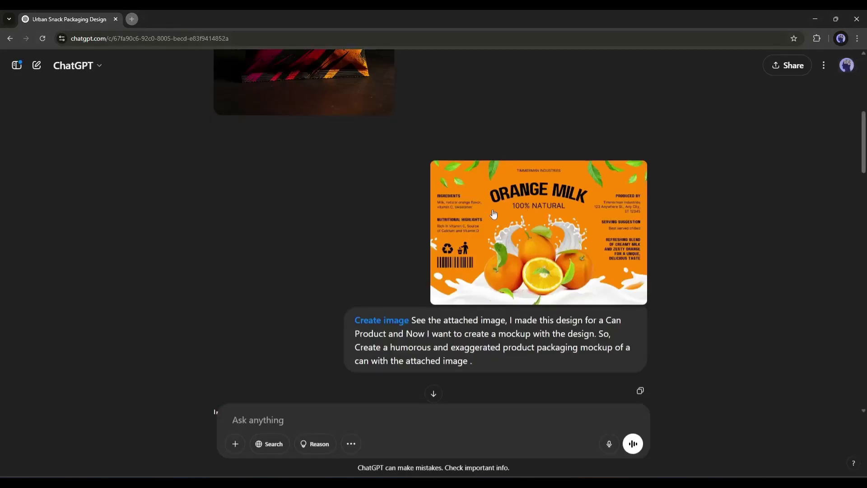
scroll(469, 217, down, 2)
scroll(429, 237, down, 2)
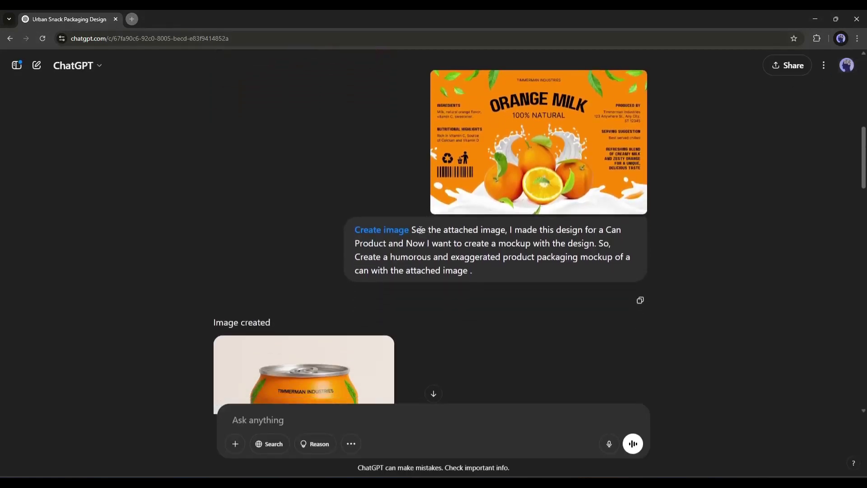
drag(419, 230, 578, 230)
click(577, 230)
- View the generated Orange Milk can mockup enlarged and close it
scroll(491, 232, down, 6)
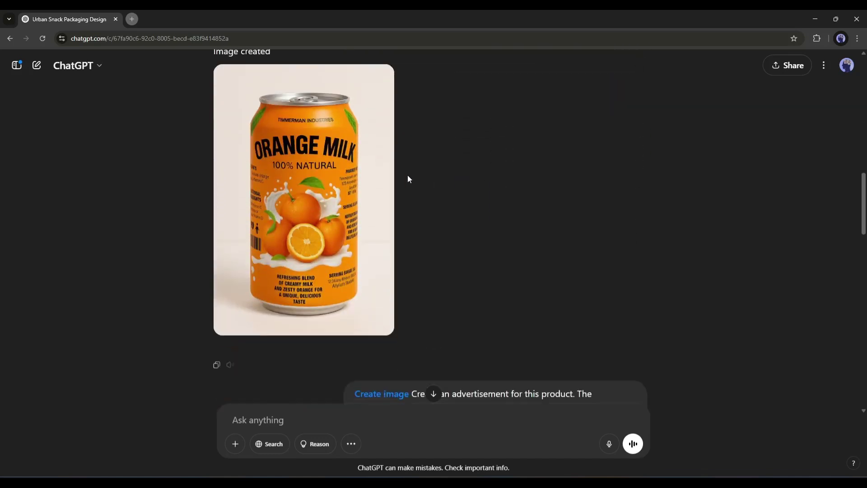
click(379, 181)
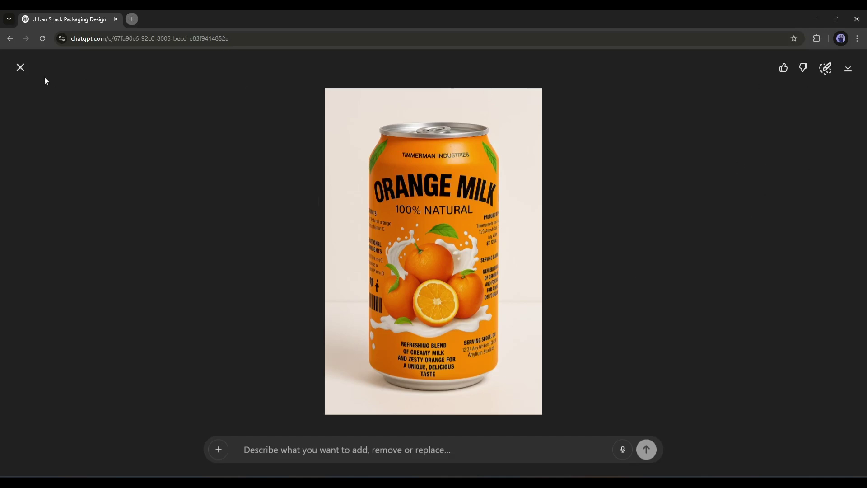
click(20, 68)
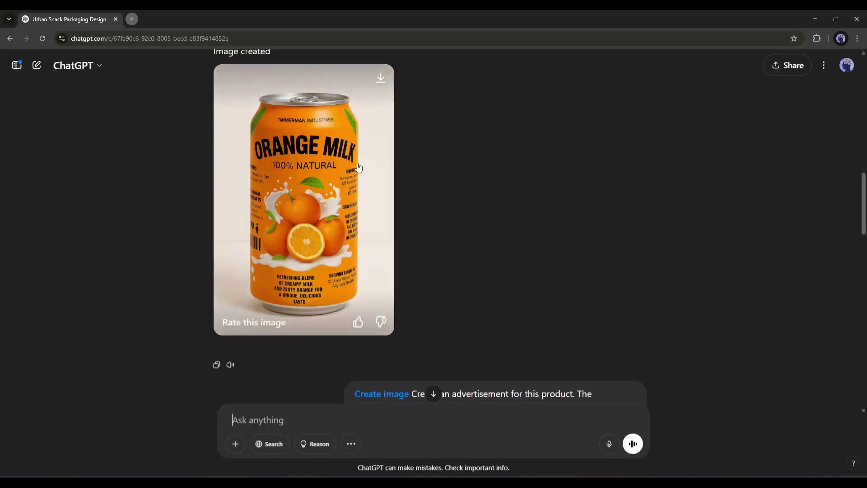
- Read the advertisement prompt with the text 'Enjoy the Real Orange', and view the resulting can advertisement enlarged, and close it
scroll(354, 170, down, 5)
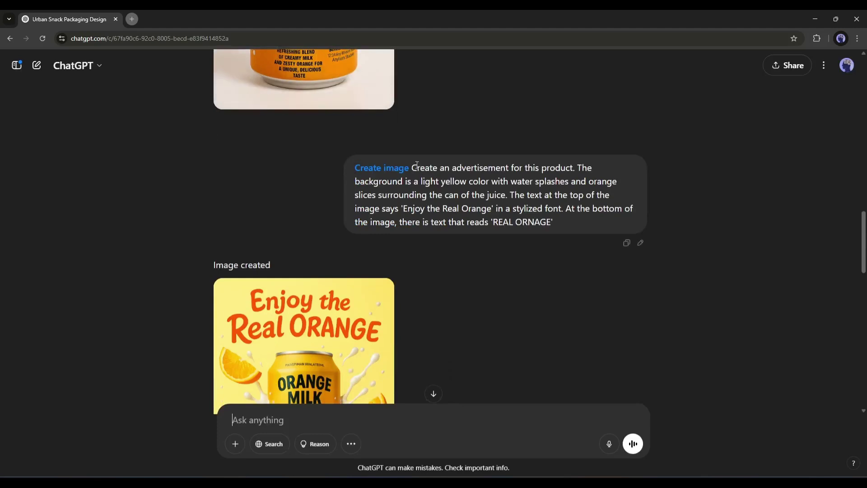
drag(511, 166, 604, 166)
scroll(496, 223, down, 4)
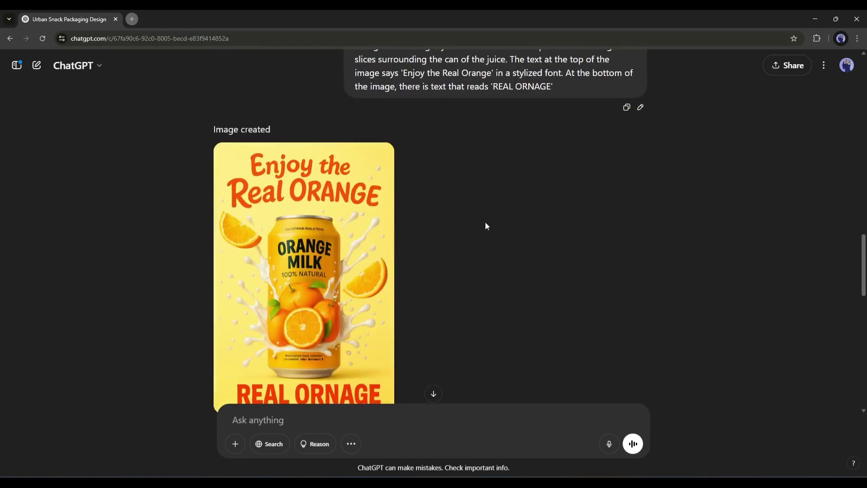
click(335, 206)
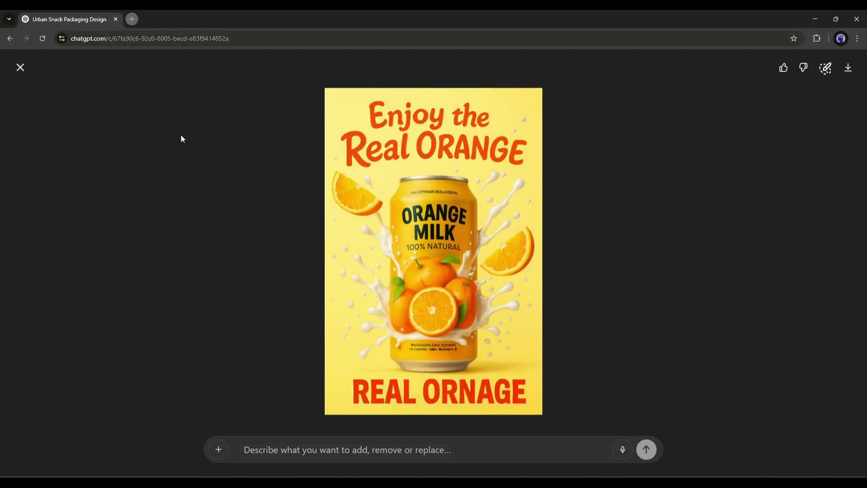
click(17, 75)
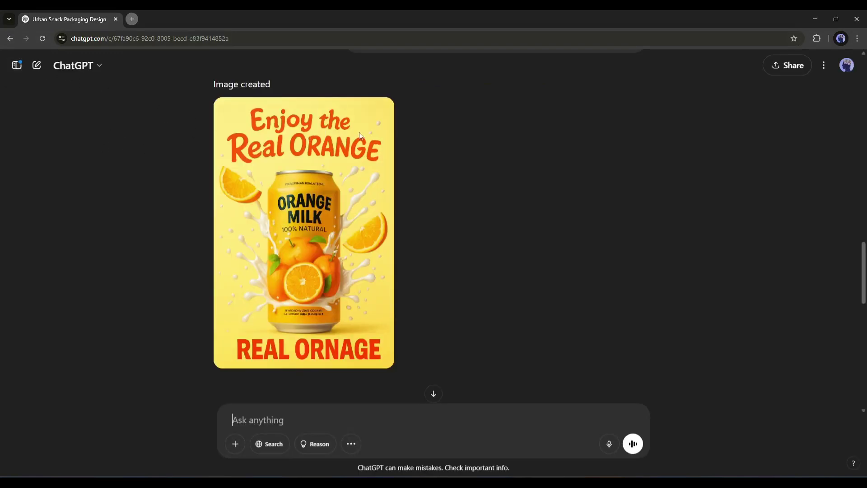
- Read the tropical ice cream sundae poster prompt, and view the generated Tropical Paradise Ice Cream poster enlarged, and close it
scroll(445, 167, down, 5)
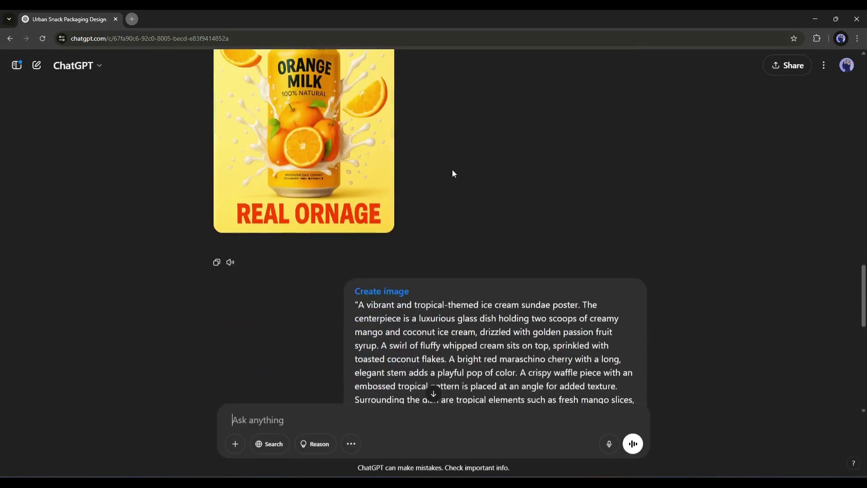
scroll(413, 183, down, 2)
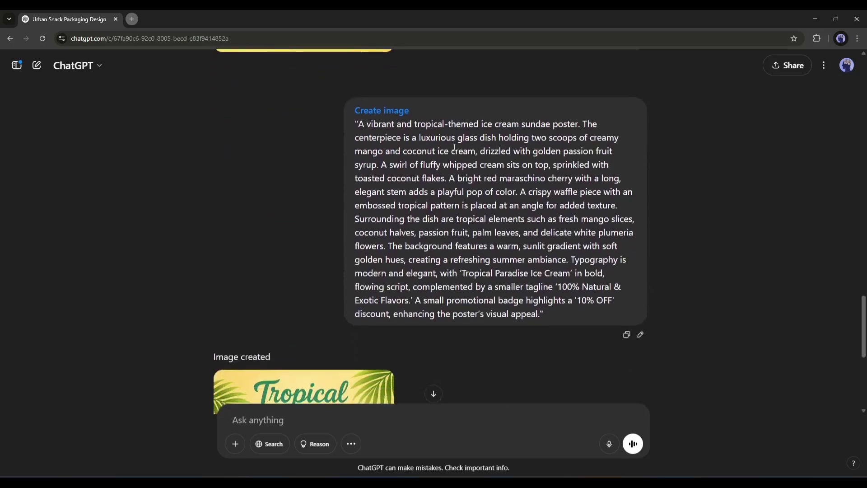
scroll(453, 147, down, 4)
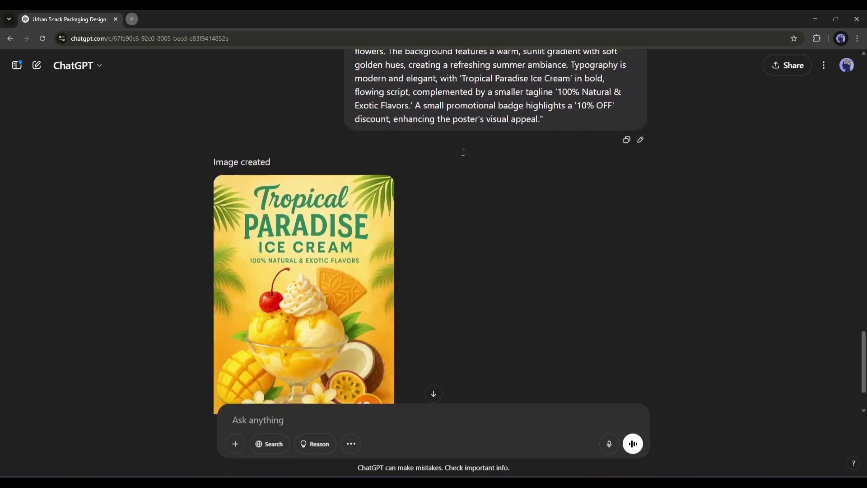
scroll(414, 166, down, 2)
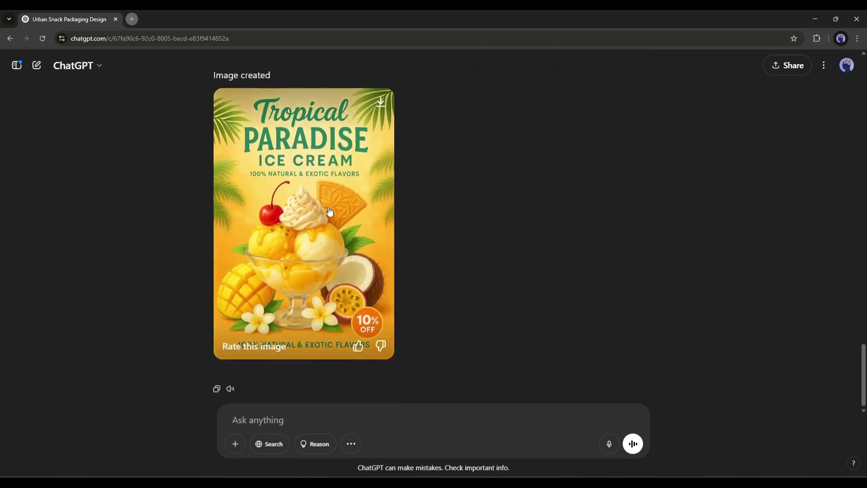
click(329, 210)
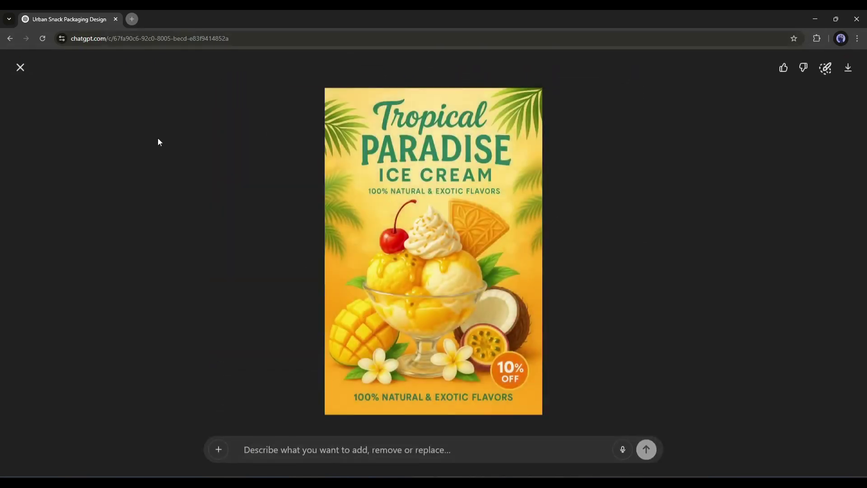
click(21, 67)
scroll(462, 184, up, 5)
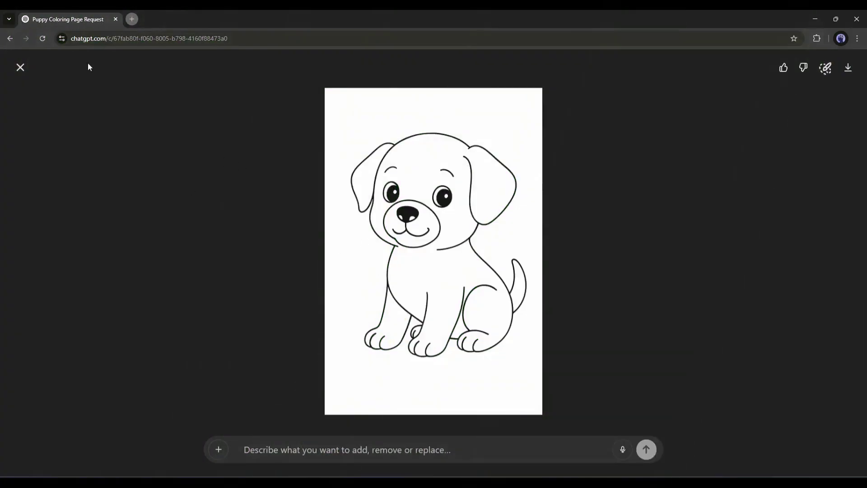
- Close the enlarged puppy drawing and read its coloring page prompt asking for clean, minimalistic line art
click(20, 66)
scroll(485, 194, up, 2)
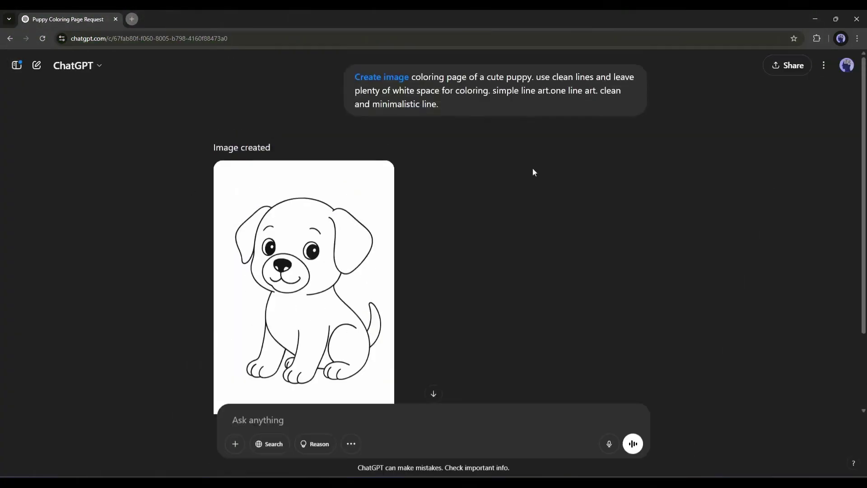
drag(425, 78, 634, 77)
click(533, 78)
click(360, 93)
drag(454, 94, 500, 94)
drag(355, 104, 467, 104)
- View the generated puppy coloring page enlarged once more and close it
scroll(325, 235, down, 1)
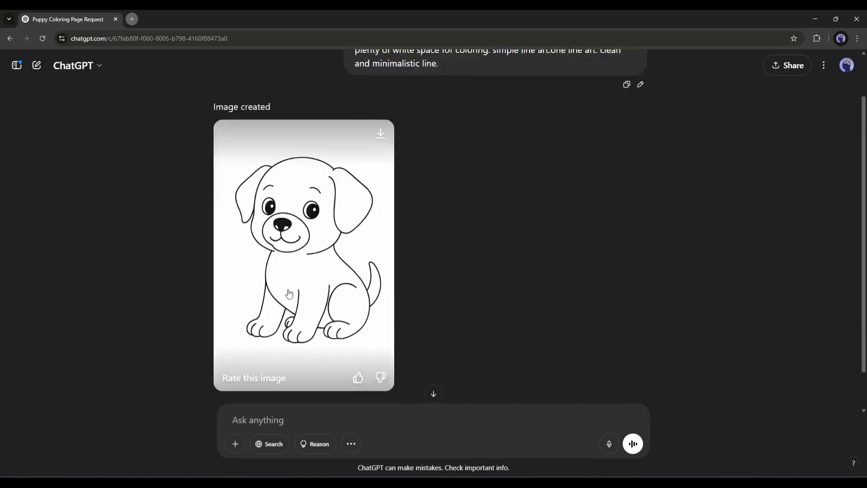
click(325, 235)
click(21, 67)
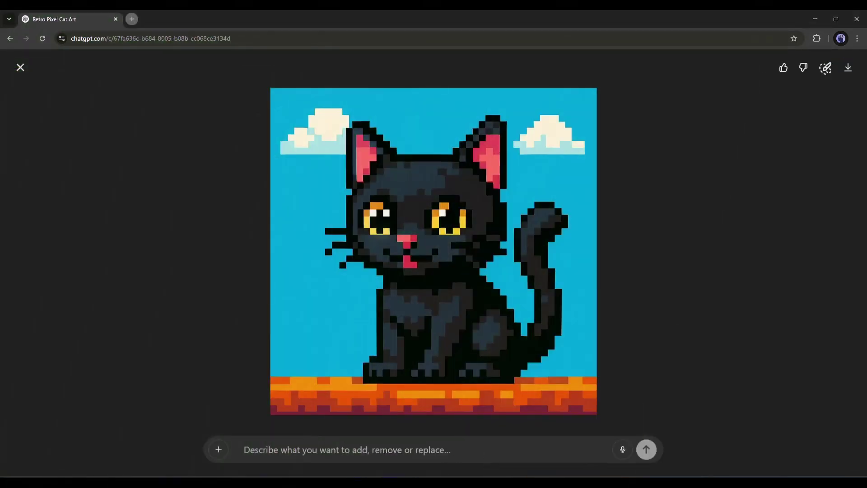
- Close the enlarged pixel cat, read the 16-bit retro game art black cat prompt, and view the image enlarged again
click(20, 67)
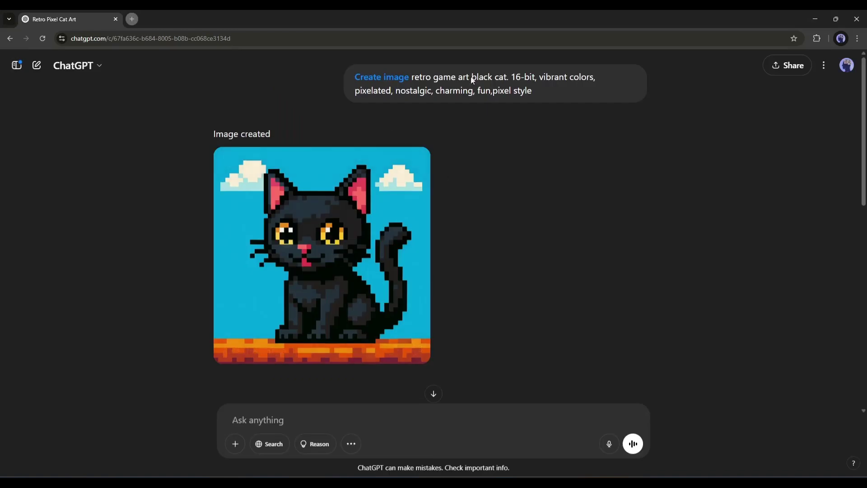
drag(414, 79, 587, 87)
drag(355, 91, 445, 92)
click(268, 172)
key(Escape)
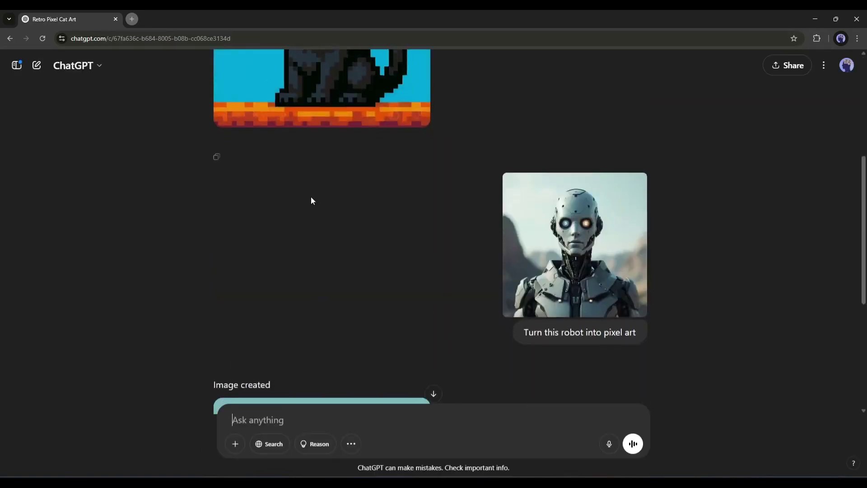
- View the robot image attached to the pixel art request enlarged and close it
click(590, 156)
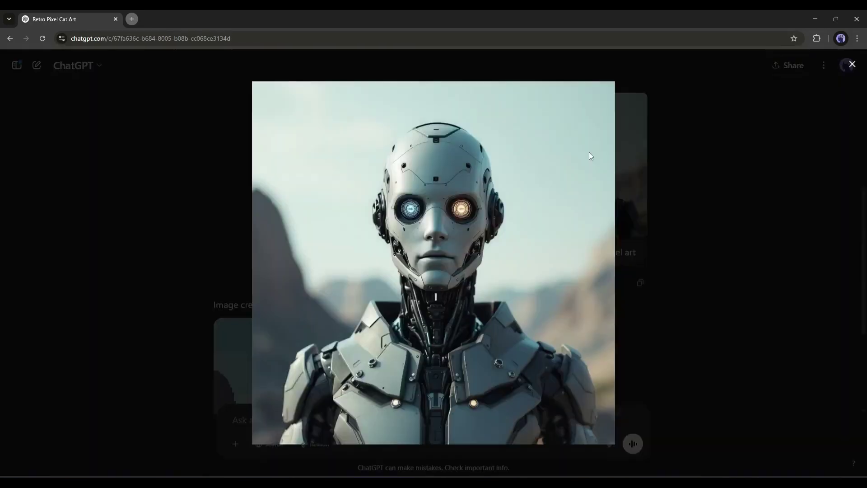
click(715, 154)
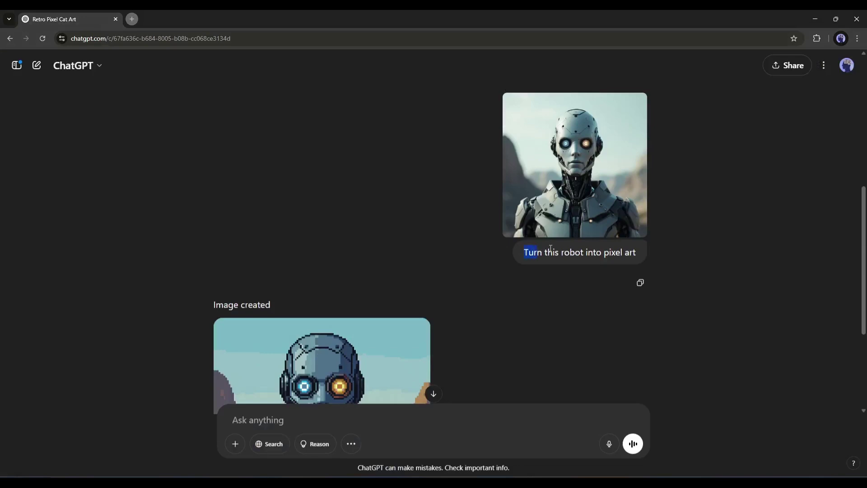
- Read the request to turn the robot into pixel art and enlarge the generated pixel robot
click(515, 238)
scroll(514, 237, down, 4)
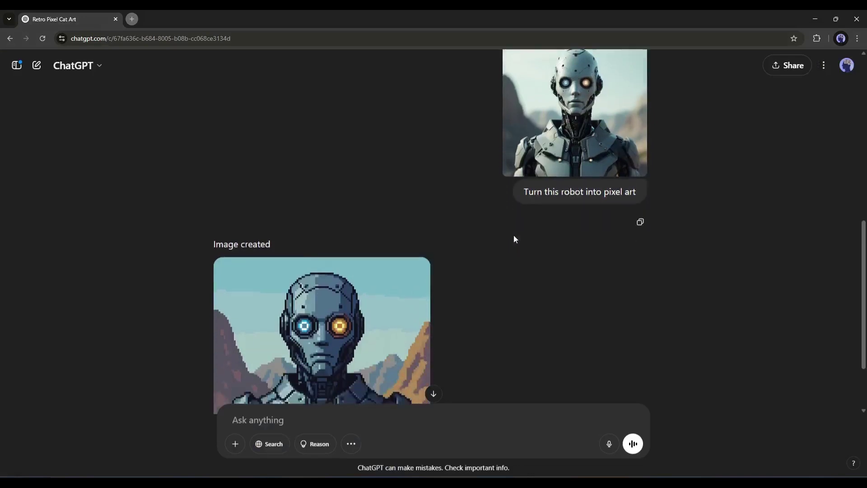
click(335, 248)
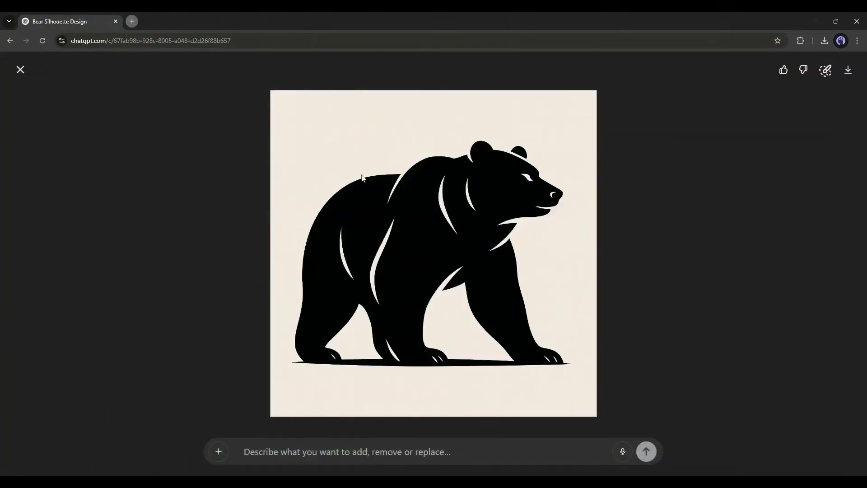
- Close the enlarged bear silhouette, read its minimalist all-black prompt suitable for logos, and enlarge the generated bear again
click(21, 69)
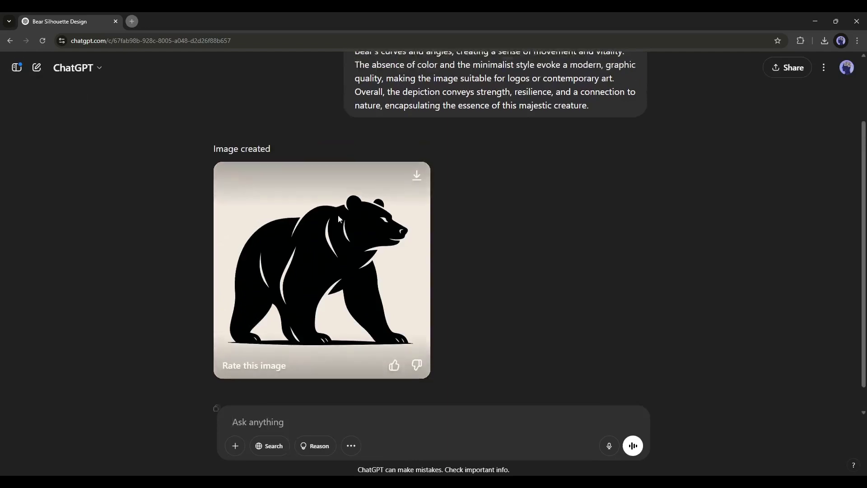
scroll(337, 215, up, 3)
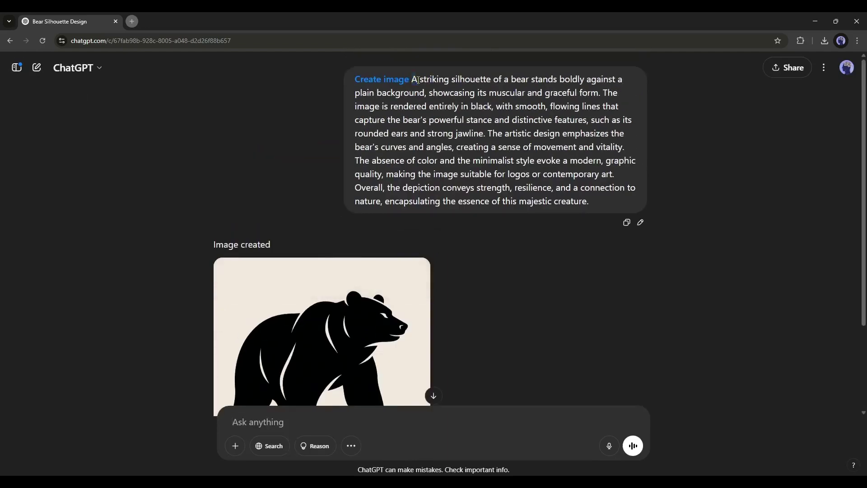
drag(492, 89, 545, 83)
drag(615, 81, 572, 85)
click(448, 94)
drag(459, 135, 526, 147)
drag(474, 161, 542, 175)
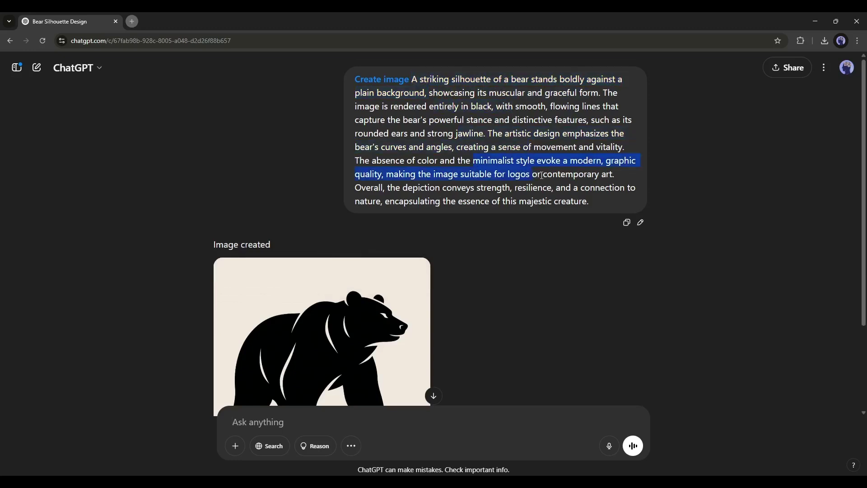
drag(483, 204, 553, 203)
click(389, 248)
scroll(376, 259, down, 3)
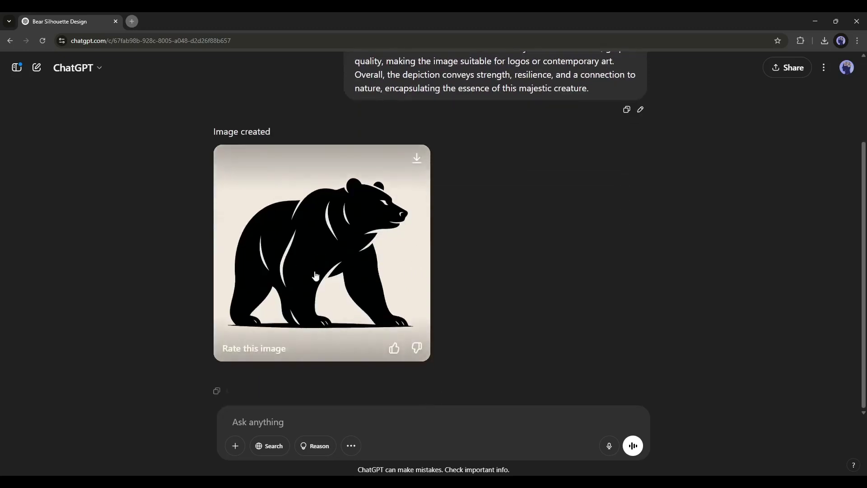
click(375, 258)
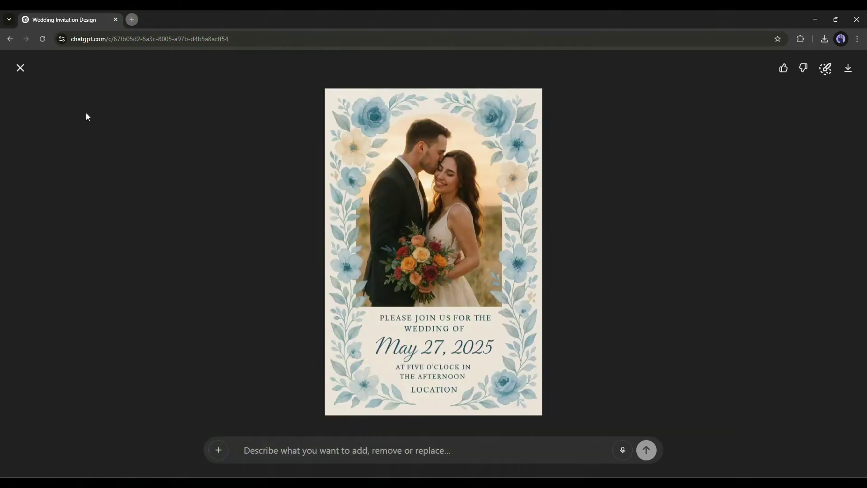
- Close the enlarged wedding invitation, read its prompt about the embracing couple and watercolor floral border, and view the generated invitation
click(19, 68)
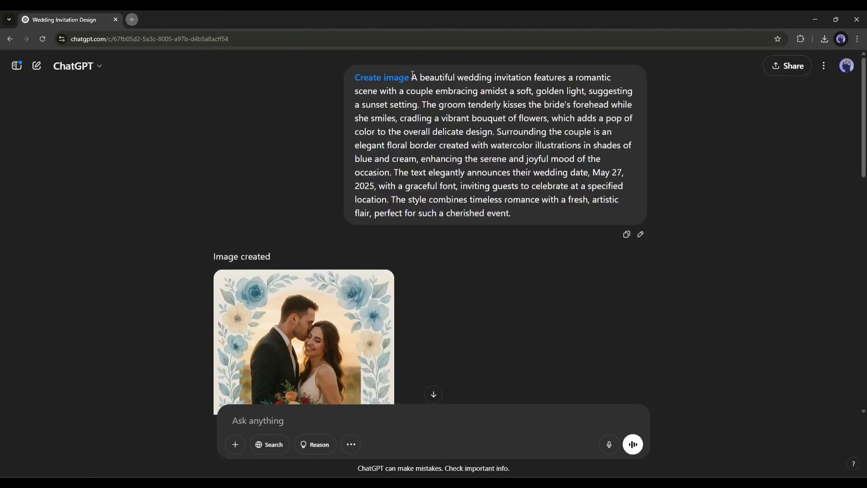
drag(413, 75, 616, 77)
drag(362, 92, 391, 92)
double_click(358, 187)
scroll(352, 271, down, 4)
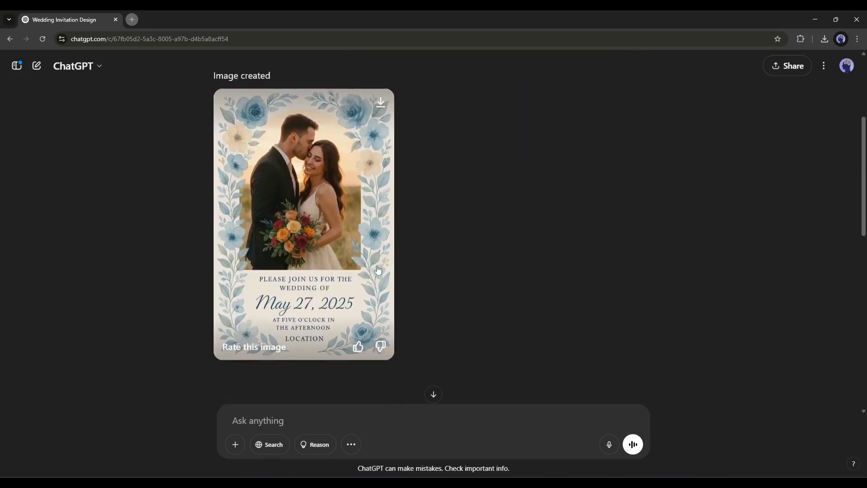
- Review the second wedding invitation in the chat together with the prompt that supplies its text
scroll(514, 260, down, 7)
scroll(401, 257, down, 4)
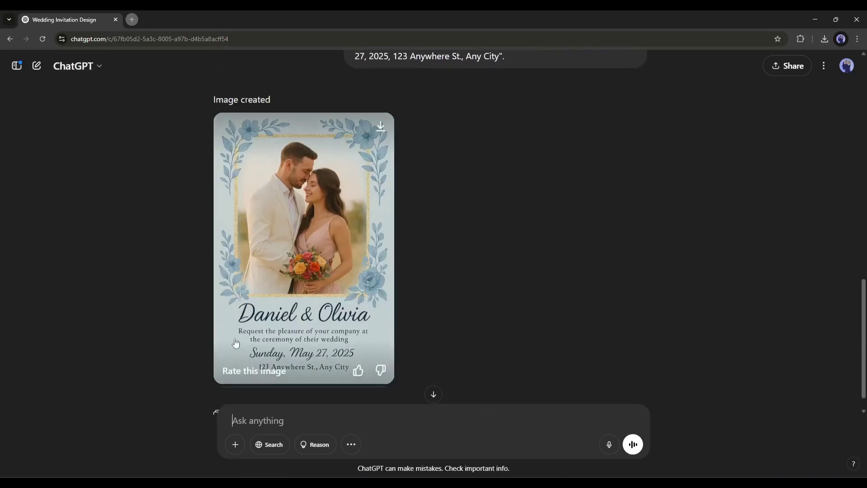
scroll(361, 251, up, 4)
scroll(367, 251, down, 4)
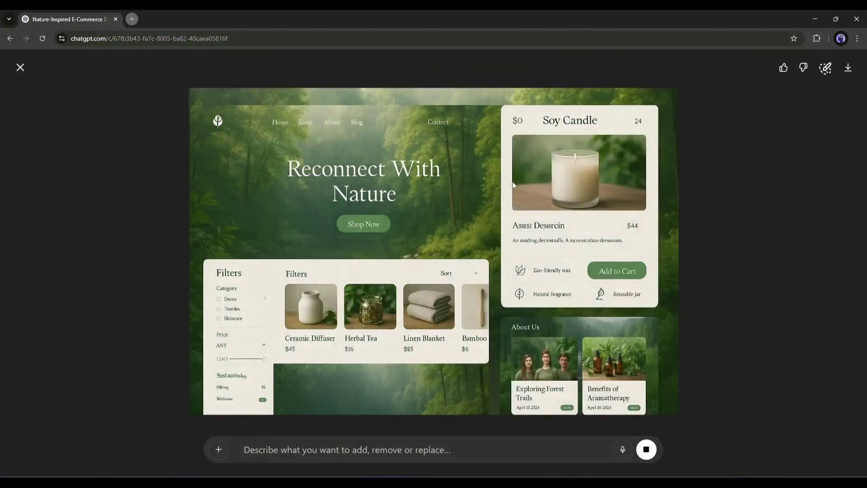
- Close the enlarged website mockup and read through the nature-inspired e-commerce design outline used as its prompt
click(20, 68)
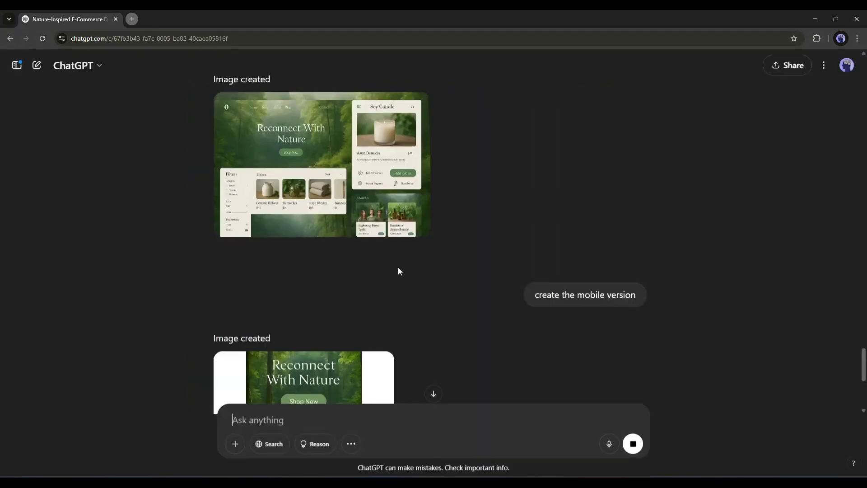
scroll(398, 270, up, 15)
scroll(397, 267, up, 5)
drag(460, 79, 493, 79)
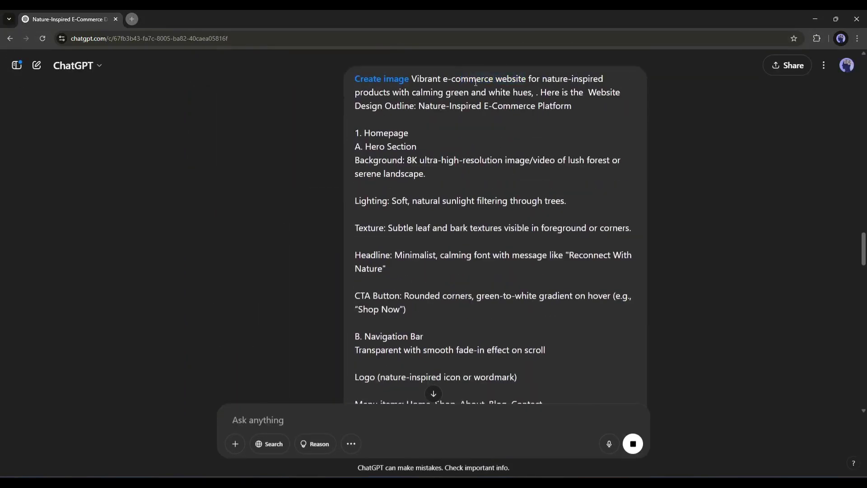
scroll(374, 199, down, 20)
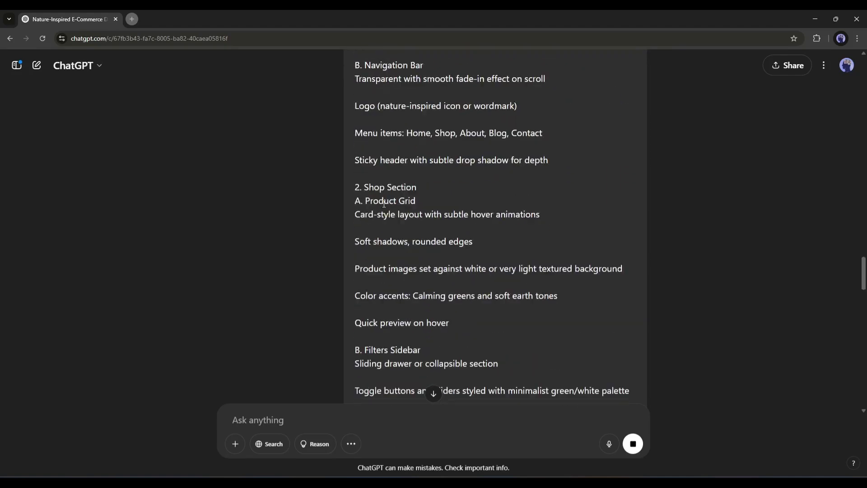
scroll(381, 202, down, 2)
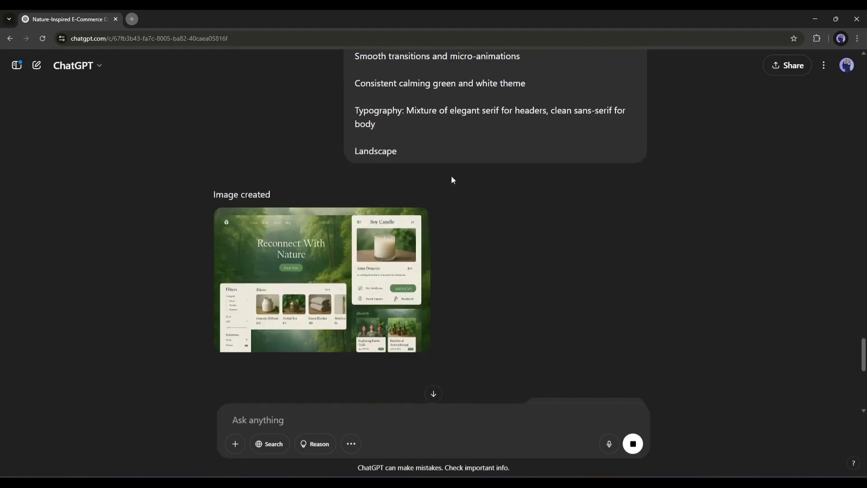
- View the e-commerce website mockup enlarged, then enlarge the image generated by the "create the mobile version" request
click(267, 226)
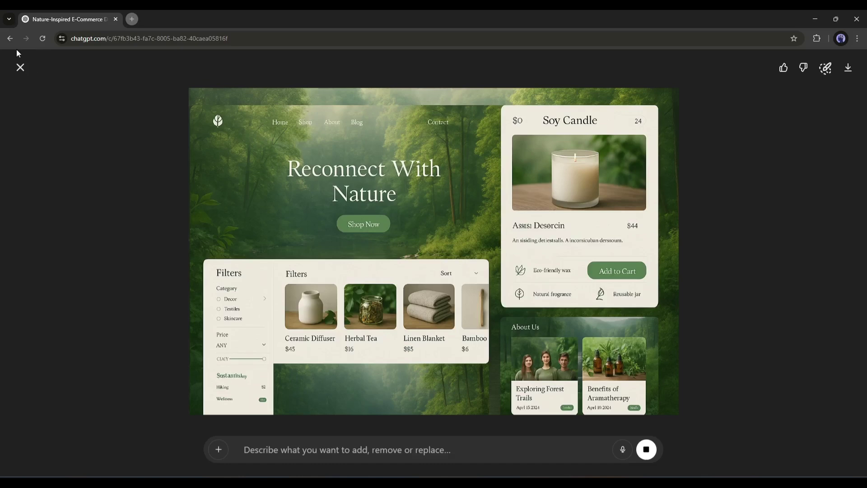
click(21, 68)
scroll(407, 194, down, 3)
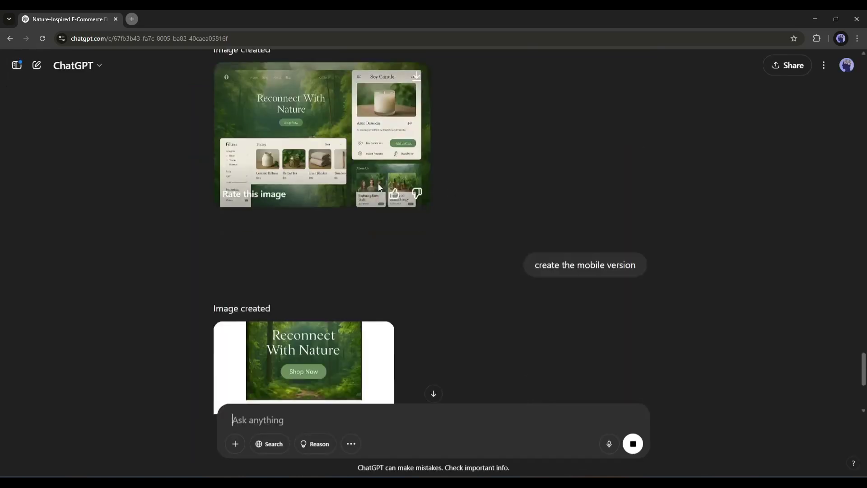
scroll(377, 183, down, 4)
click(306, 207)
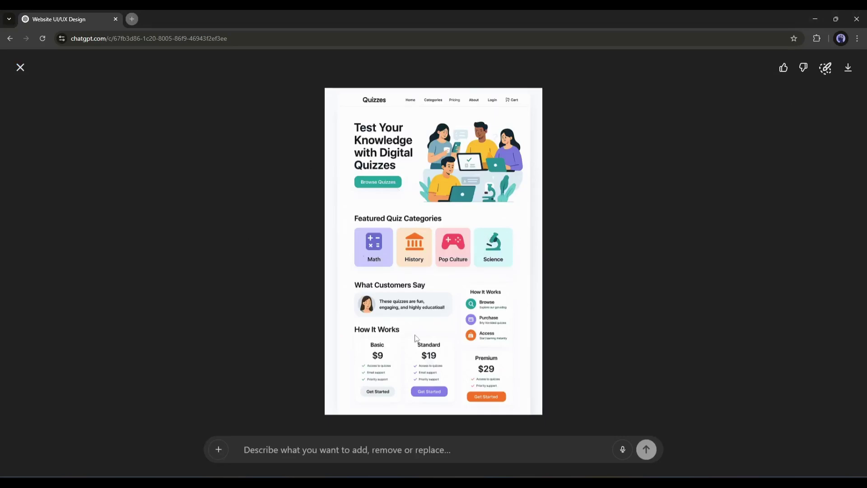
- Close the enlarged quiz website design and read its UI/UX prompt, including the quiz categories, accent colors and scroll animations
click(20, 69)
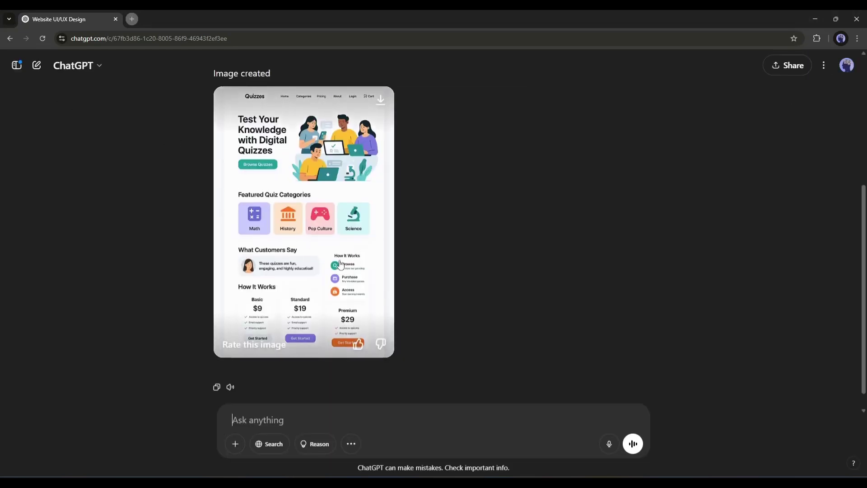
scroll(339, 264, up, 5)
drag(414, 77, 627, 83)
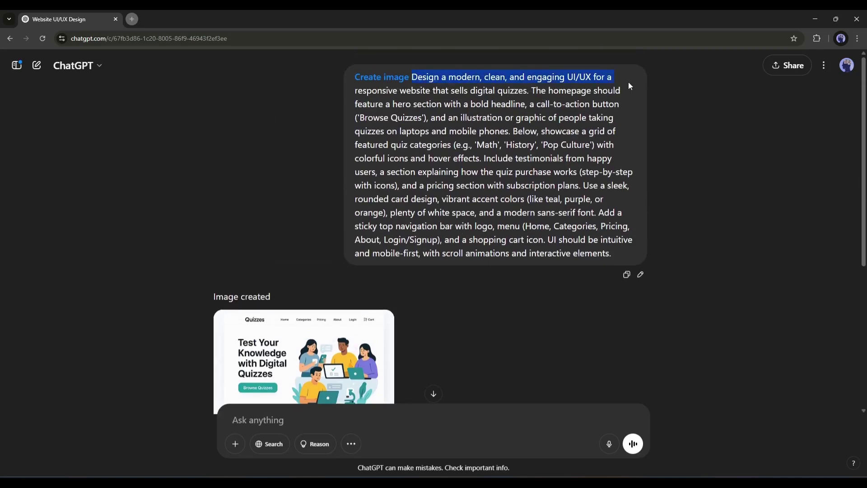
drag(355, 144, 512, 157)
drag(441, 198, 501, 212)
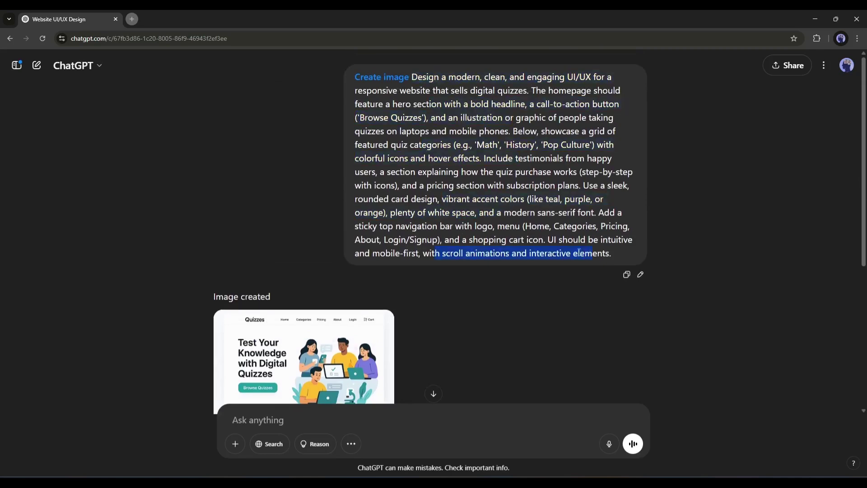
- View the quiz website design enlarged again, close it, and compare the generated layout with its prompt
scroll(579, 252, down, 5)
click(335, 260)
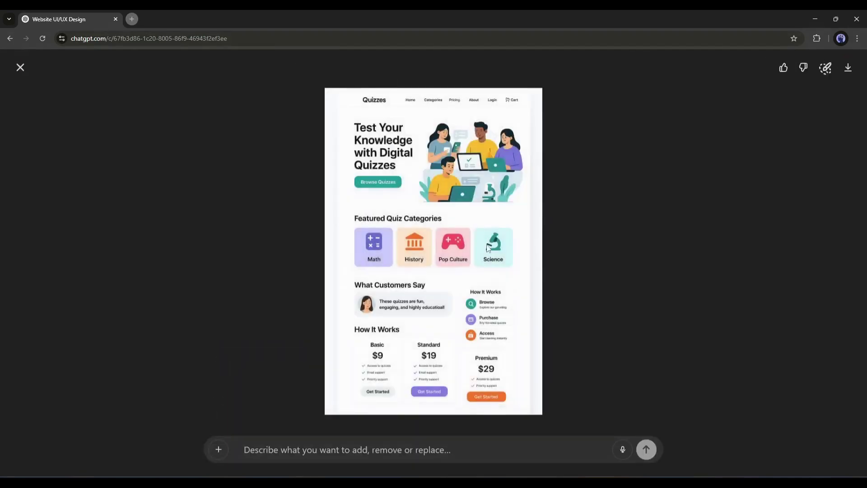
click(21, 67)
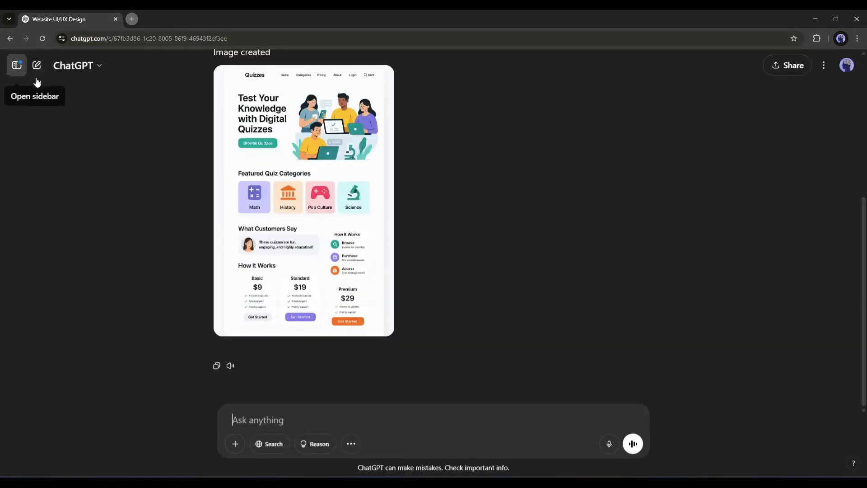
scroll(202, 212, up, 5)
scroll(206, 212, down, 3)
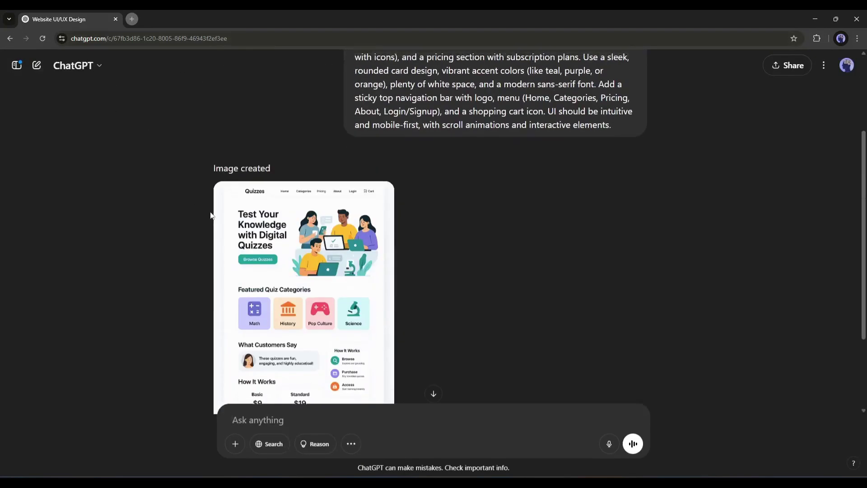
scroll(209, 212, up, 3)
scroll(221, 211, down, 5)
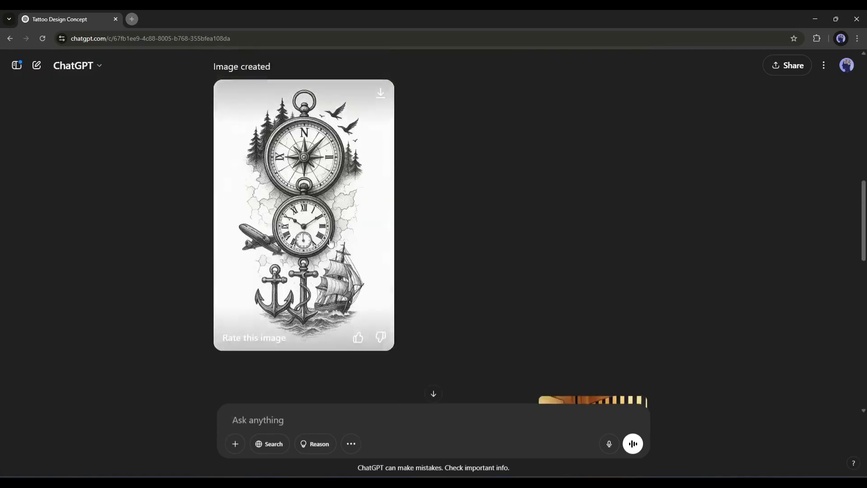
- Read the vintage compass tattoo prompt and review the request to add the tattoo between the man's elbow and shoulder
scroll(311, 234, up, 12)
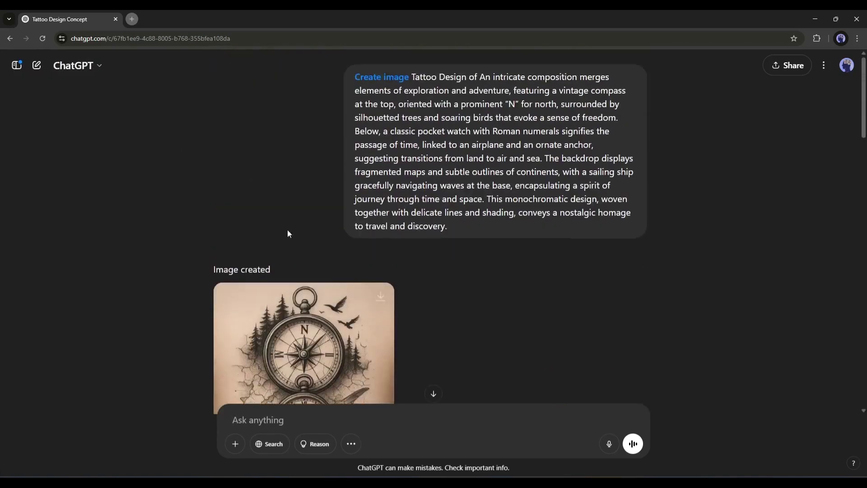
scroll(522, 270, down, 5)
scroll(522, 271, down, 15)
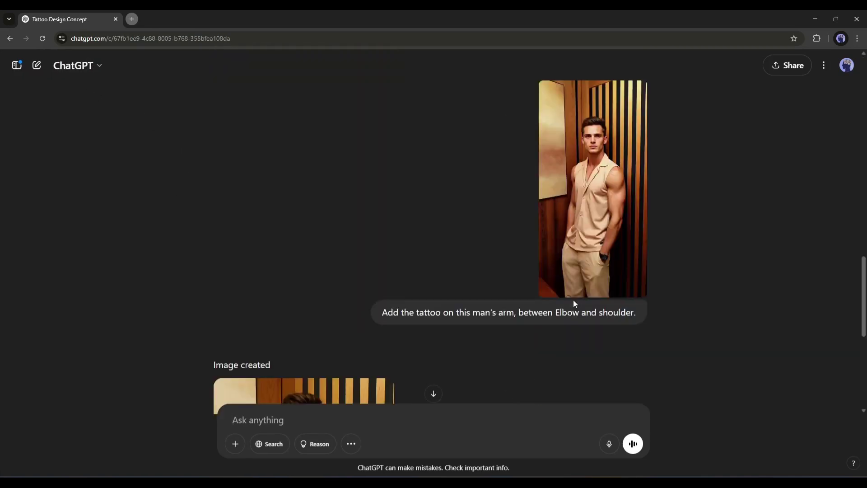
- Start a new chat
click(37, 65)
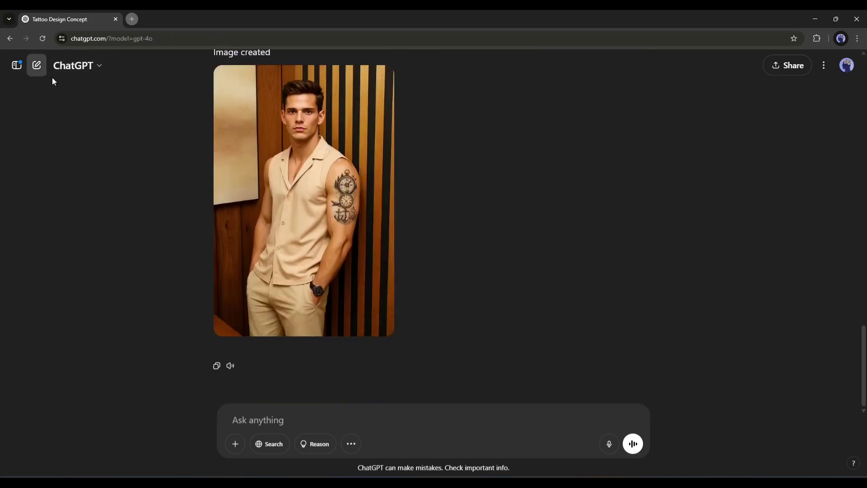